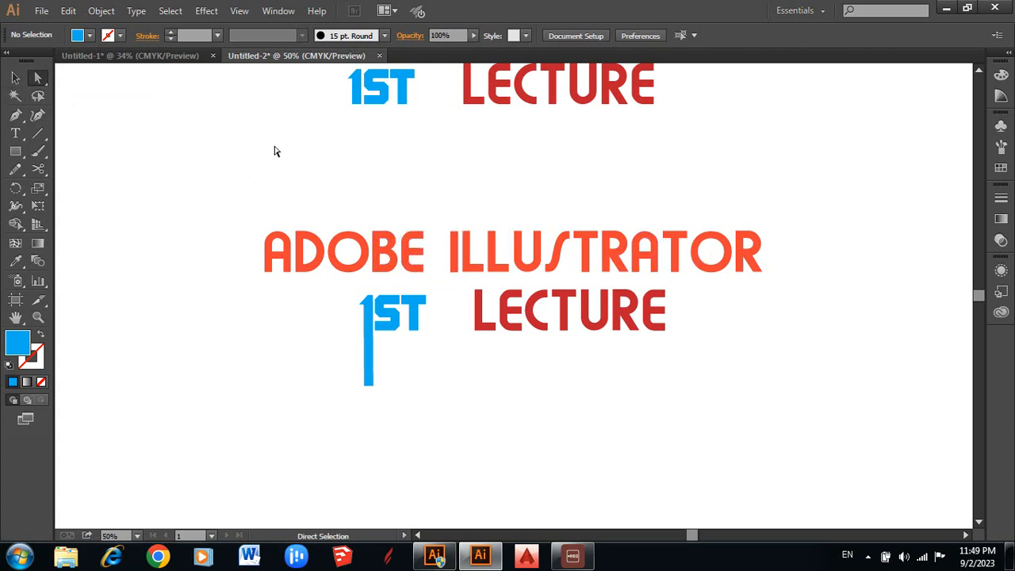
{"action": "left_click", "coordinate": [313, 246]}
{"action": "left_click", "coordinate": [111, 106]}
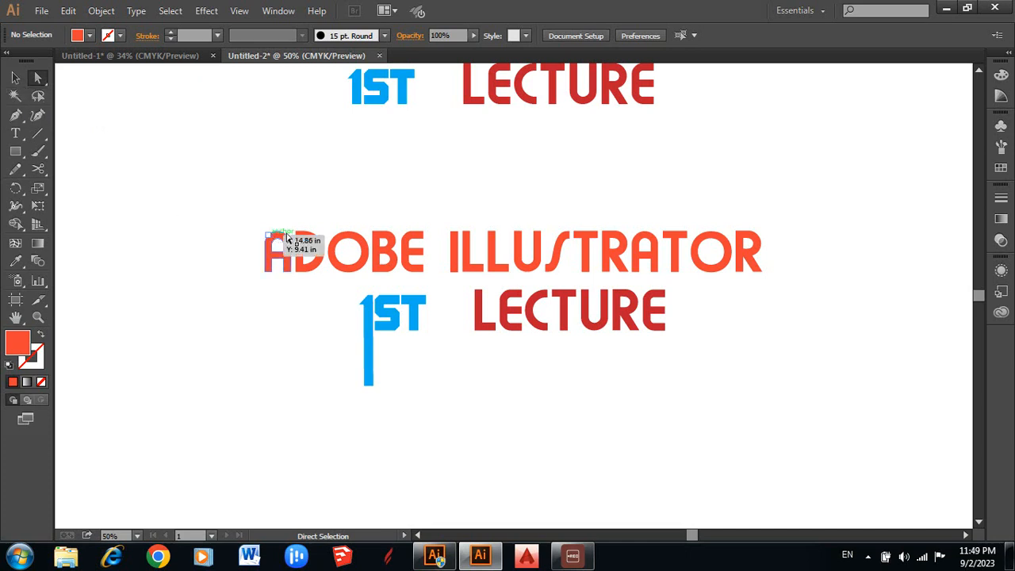
- With the Selection tool, fill the letter D of the lower ADOBE text with CMYK Green
{"action": "left_click", "coordinate": [14, 77]}
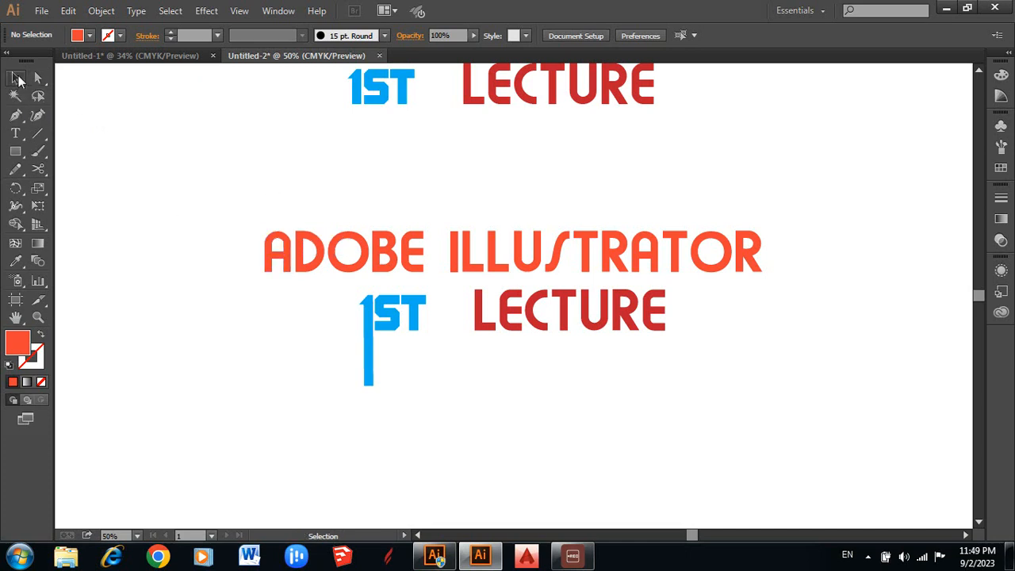
{"action": "left_click_drag", "start_coordinate": [261, 296], "coordinate": [213, 339]}
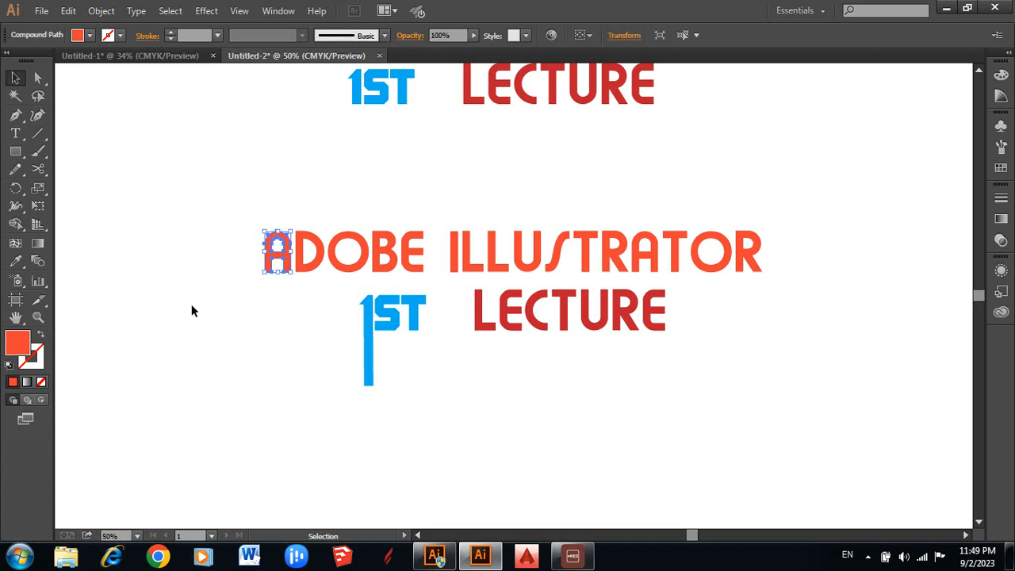
{"action": "left_click", "coordinate": [267, 210]}
{"action": "scroll", "coordinate": [420, 135], "scroll_direction": "up", "scroll_amount": 2}
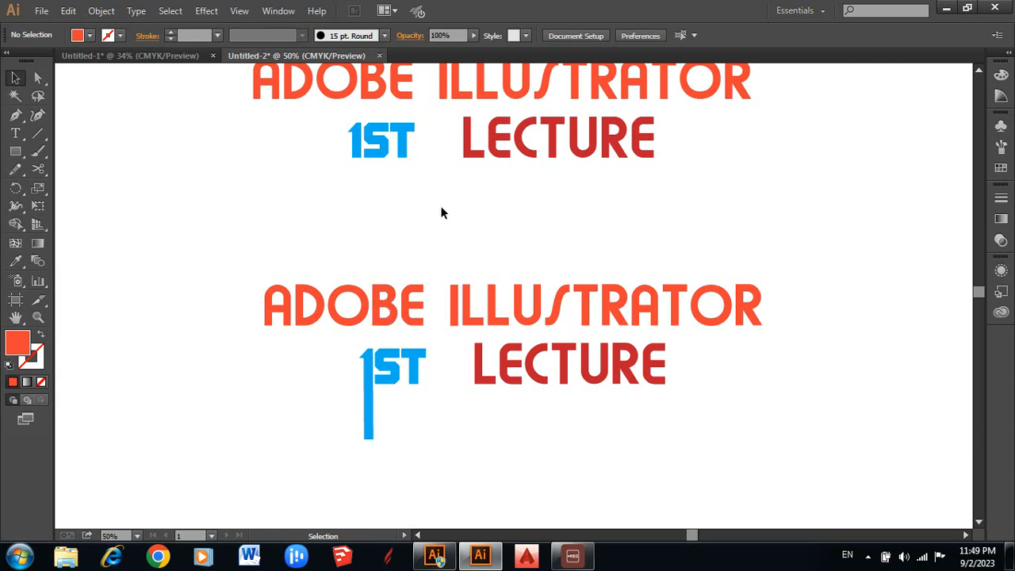
{"action": "left_click", "coordinate": [310, 299]}
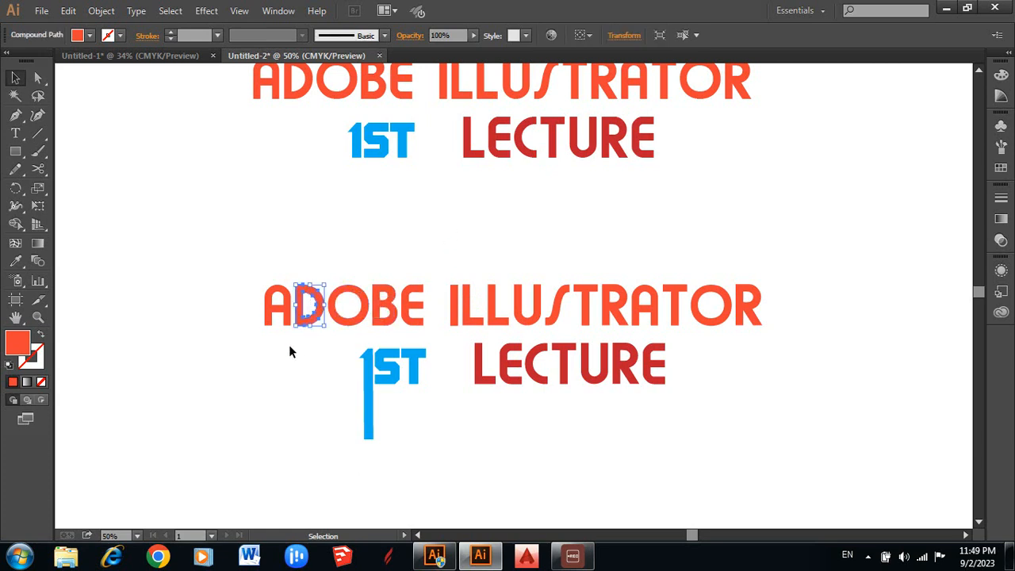
{"action": "left_click", "coordinate": [89, 34]}
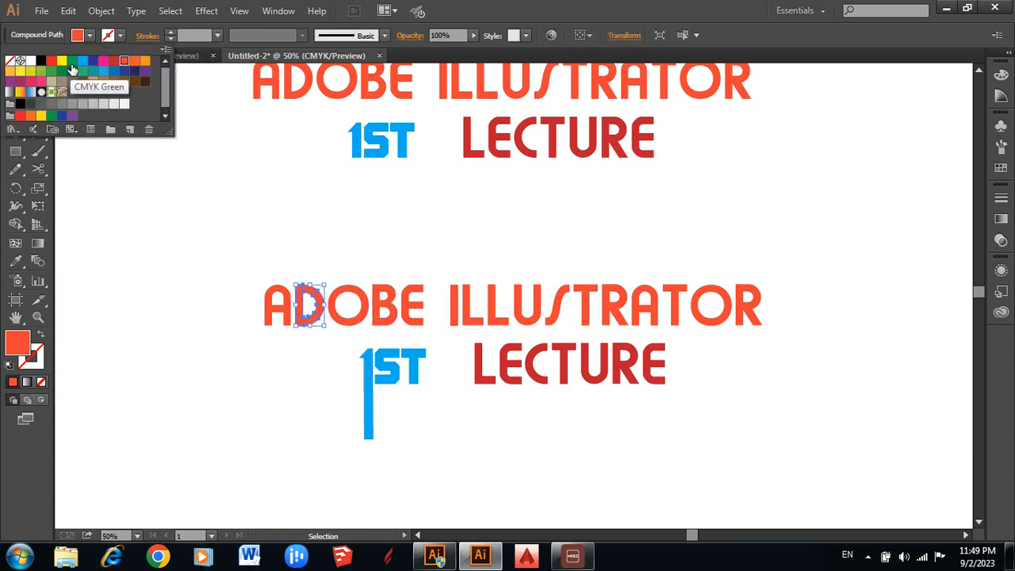
{"action": "left_click", "coordinate": [72, 69]}
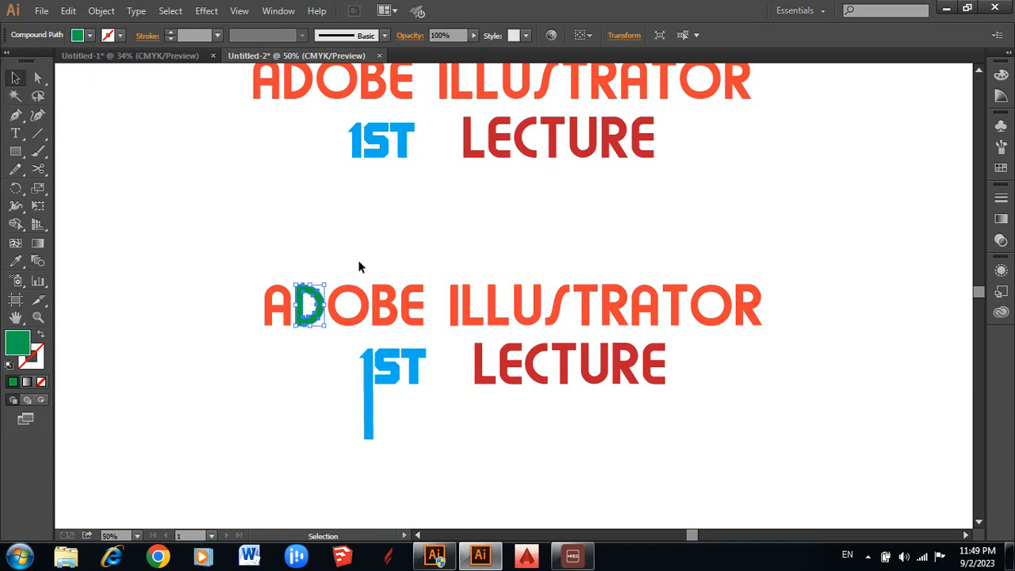
- Fill the O of the lower ADOBE text with light blue and its final E with CMYK Blue
{"action": "left_click_drag", "start_coordinate": [342, 349], "coordinate": [341, 347]}
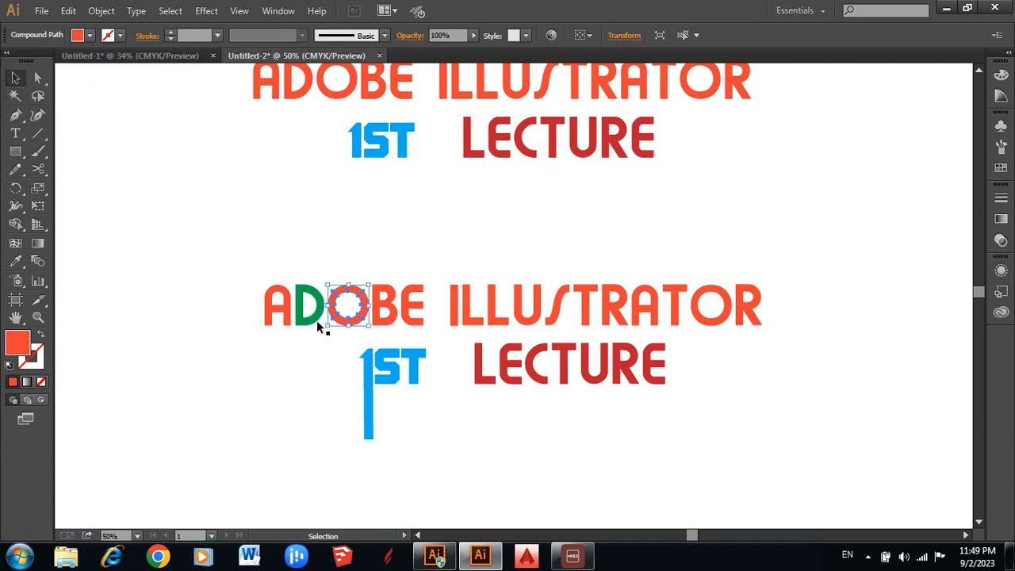
{"action": "left_click", "coordinate": [89, 34]}
{"action": "left_click", "coordinate": [83, 61]}
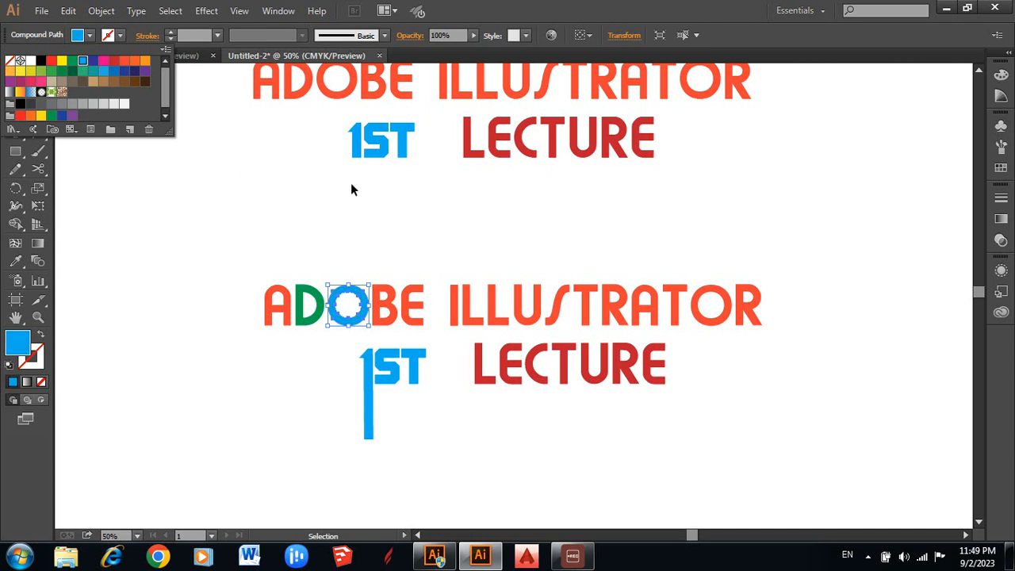
{"action": "left_click", "coordinate": [353, 189]}
{"action": "left_click_drag", "start_coordinate": [415, 275], "coordinate": [419, 313]}
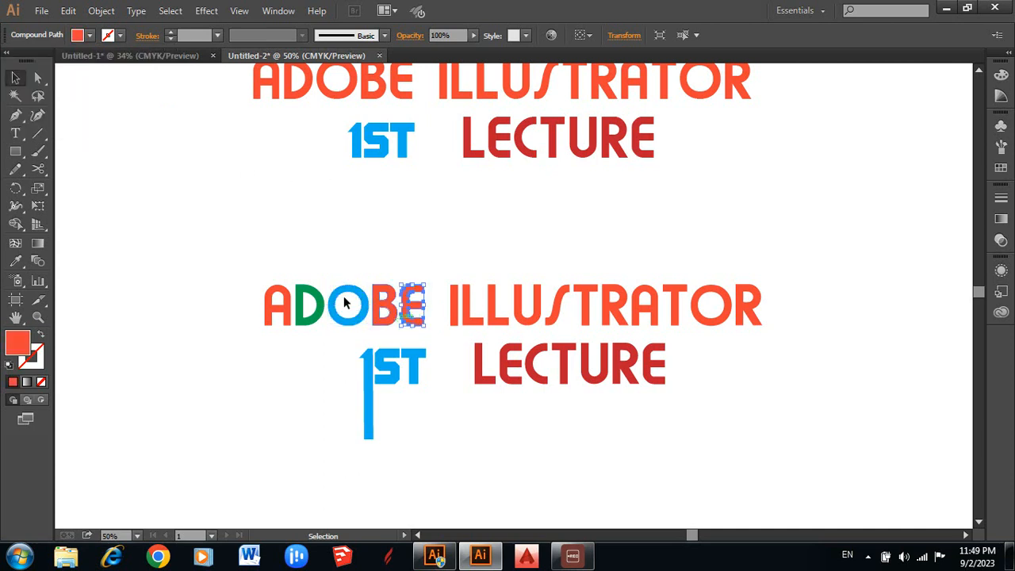
{"action": "left_click", "coordinate": [90, 36]}
{"action": "left_click", "coordinate": [93, 61]}
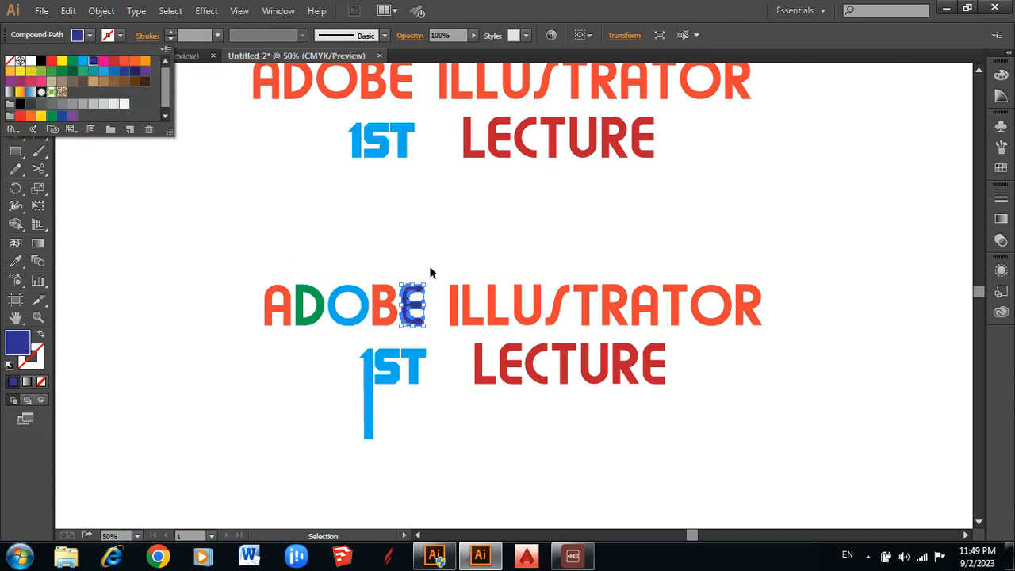
{"action": "left_click", "coordinate": [485, 266]}
- In the lower ILLUSTRATOR text, fill the second L with light grey-brown and the U with CMYK Blue
{"action": "left_click_drag", "start_coordinate": [490, 264], "coordinate": [490, 322]}
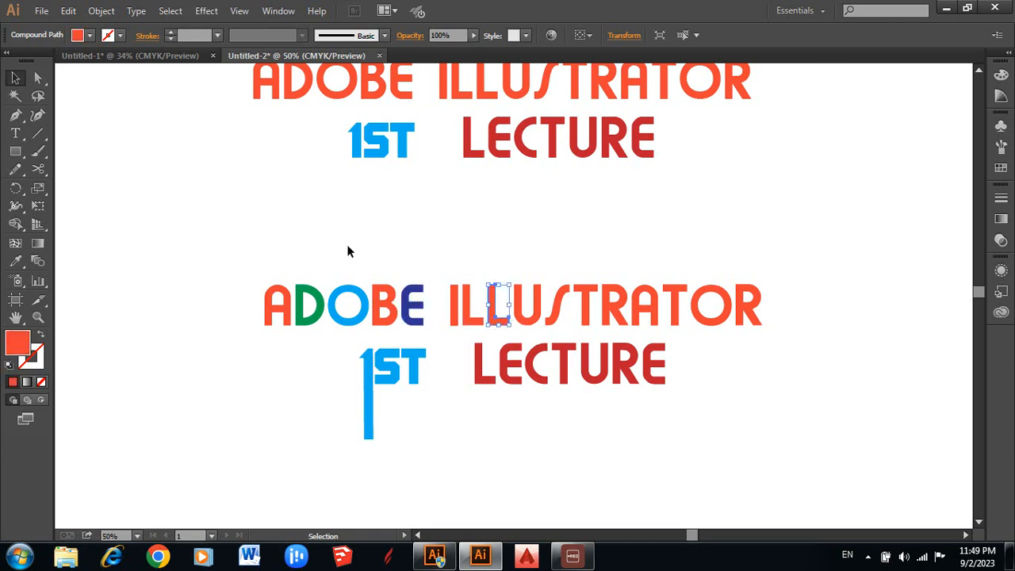
{"action": "left_click", "coordinate": [90, 36]}
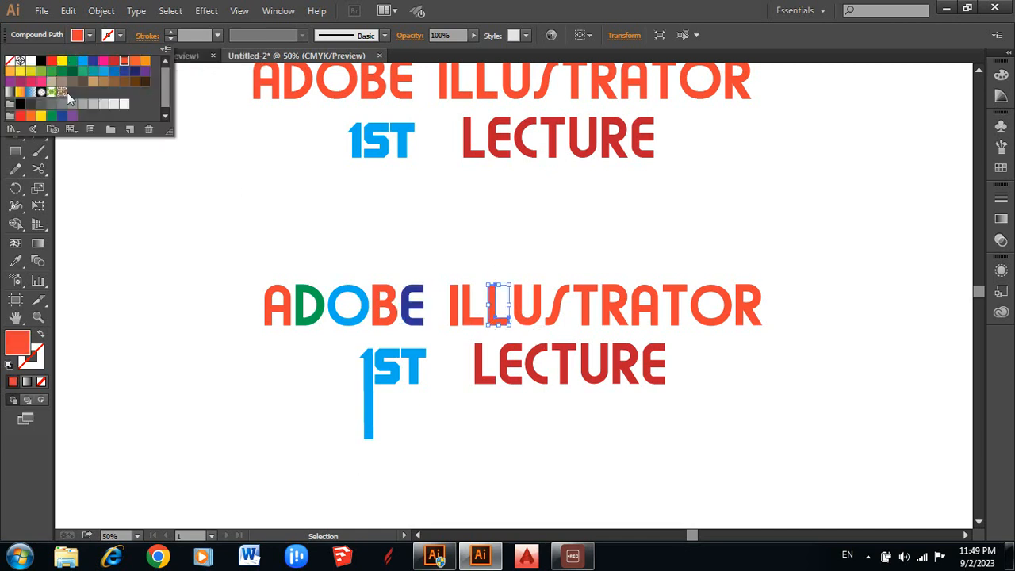
{"action": "left_click", "coordinate": [61, 81]}
{"action": "left_click", "coordinate": [501, 249]}
{"action": "left_click_drag", "start_coordinate": [540, 271], "coordinate": [527, 316]}
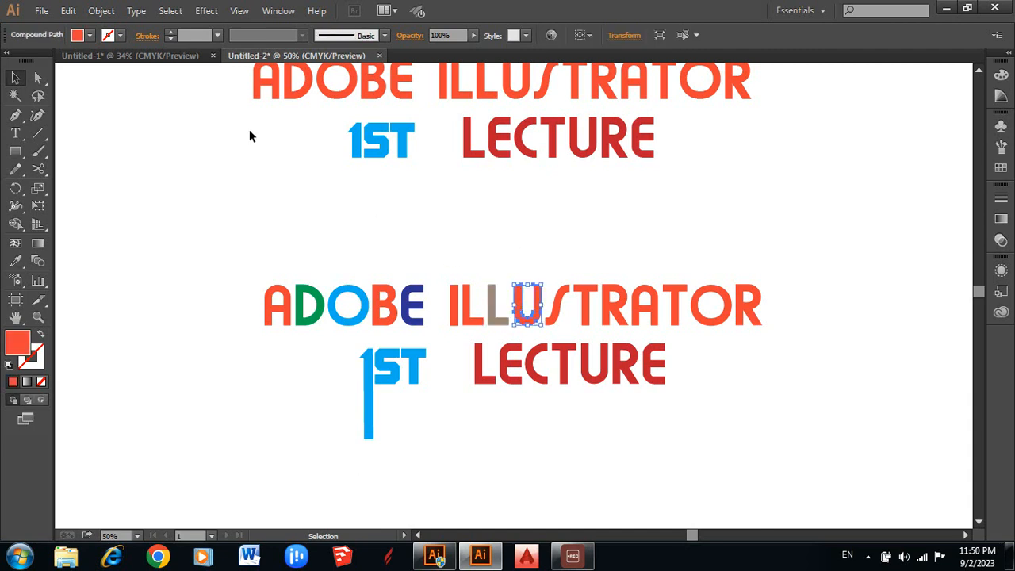
{"action": "left_click", "coordinate": [91, 36]}
{"action": "left_click", "coordinate": [93, 61]}
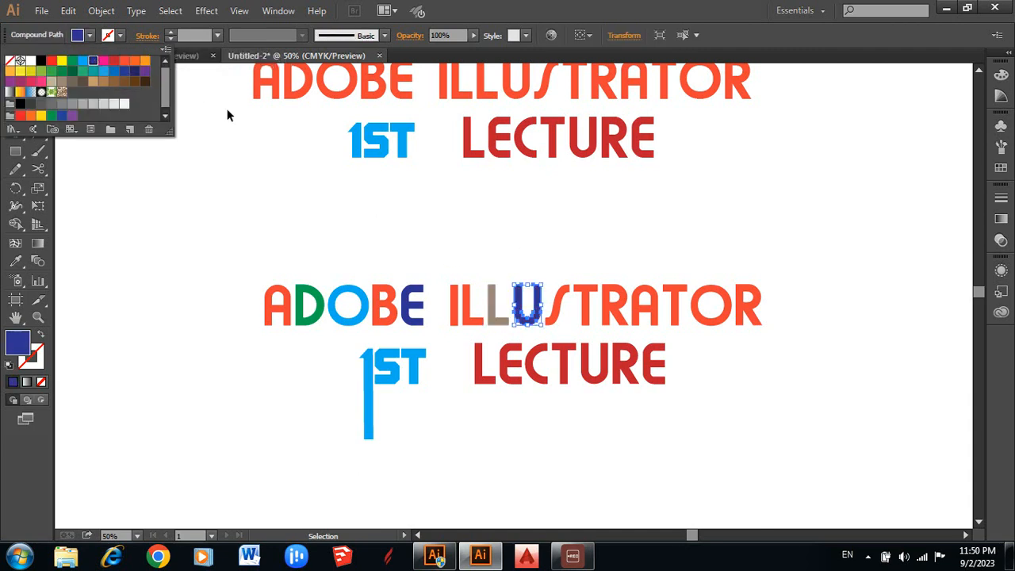
{"action": "left_click", "coordinate": [491, 227]}
- In the lower ILLUSTRATOR text, fill the first R with CMYK Green and the O with light blue
{"action": "left_click", "coordinate": [639, 258]}
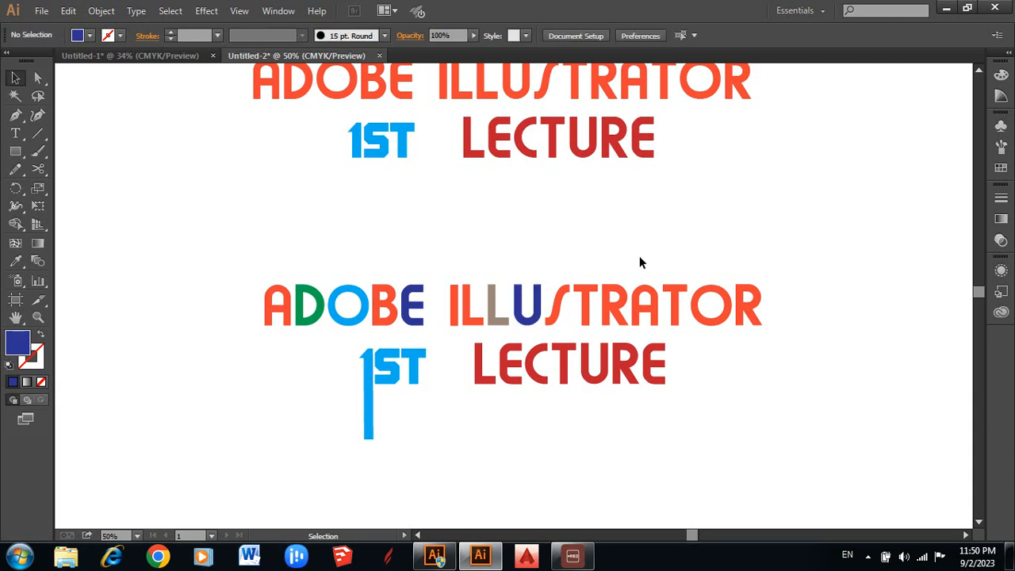
{"action": "left_click_drag", "start_coordinate": [615, 278], "coordinate": [621, 321]}
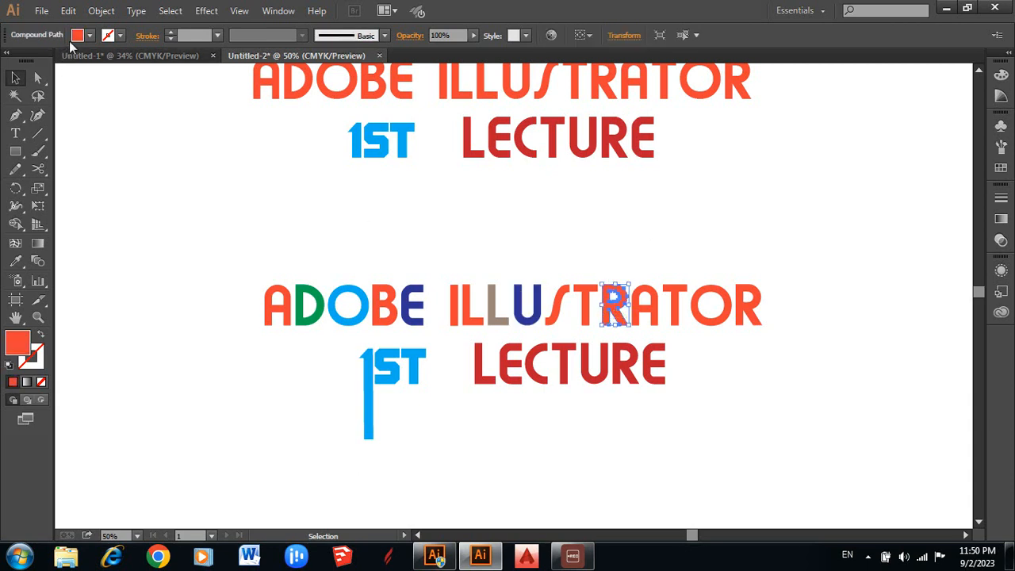
{"action": "left_click", "coordinate": [90, 36]}
{"action": "left_click", "coordinate": [70, 64]}
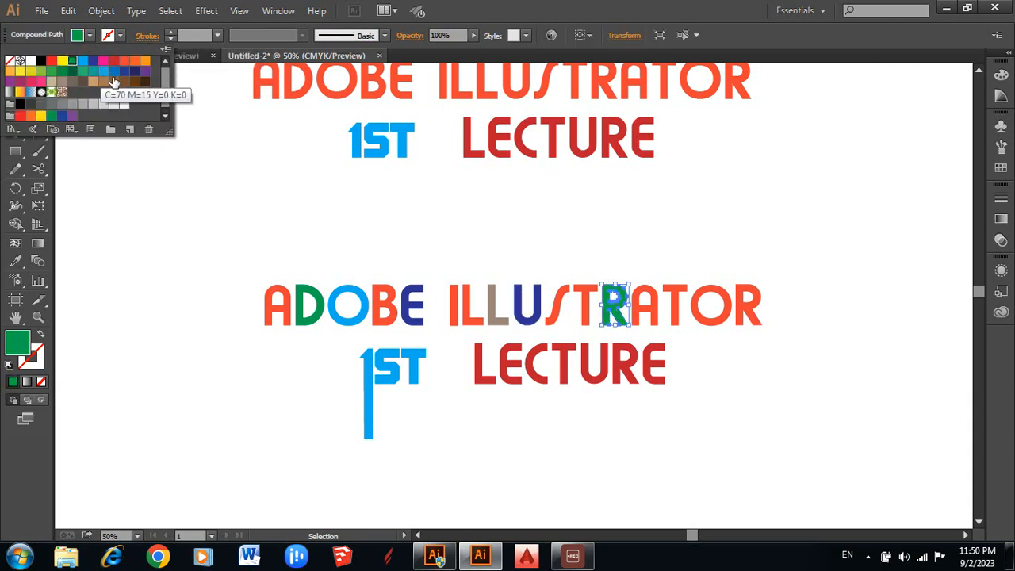
{"action": "left_click", "coordinate": [765, 267]}
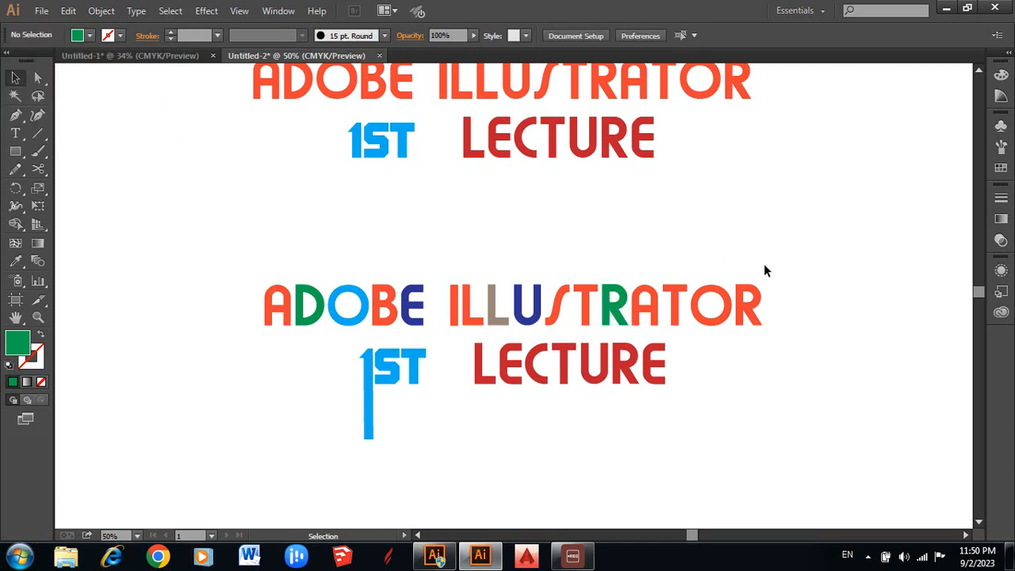
{"action": "left_click", "coordinate": [704, 325]}
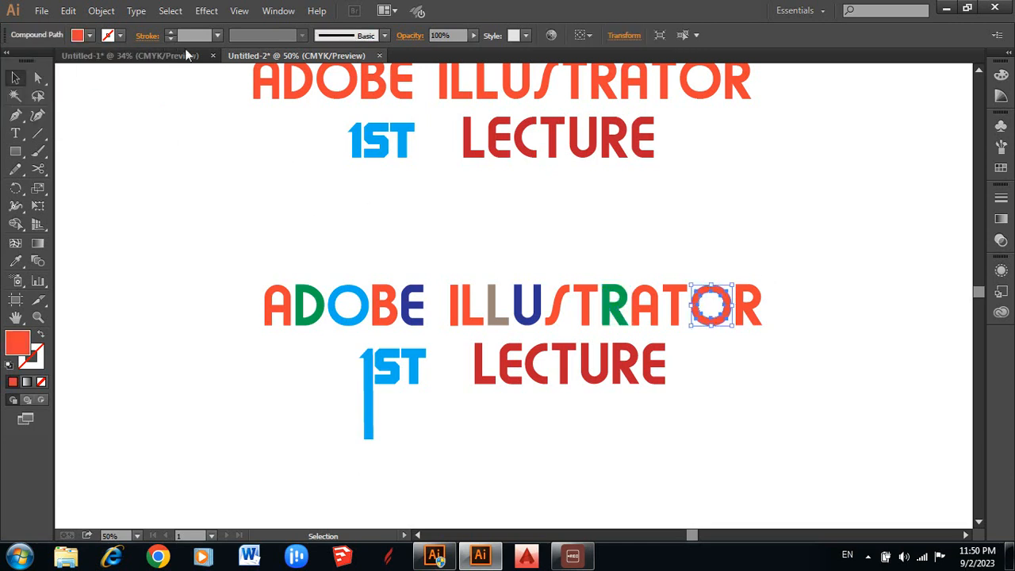
{"action": "left_click", "coordinate": [89, 35]}
{"action": "left_click", "coordinate": [83, 62]}
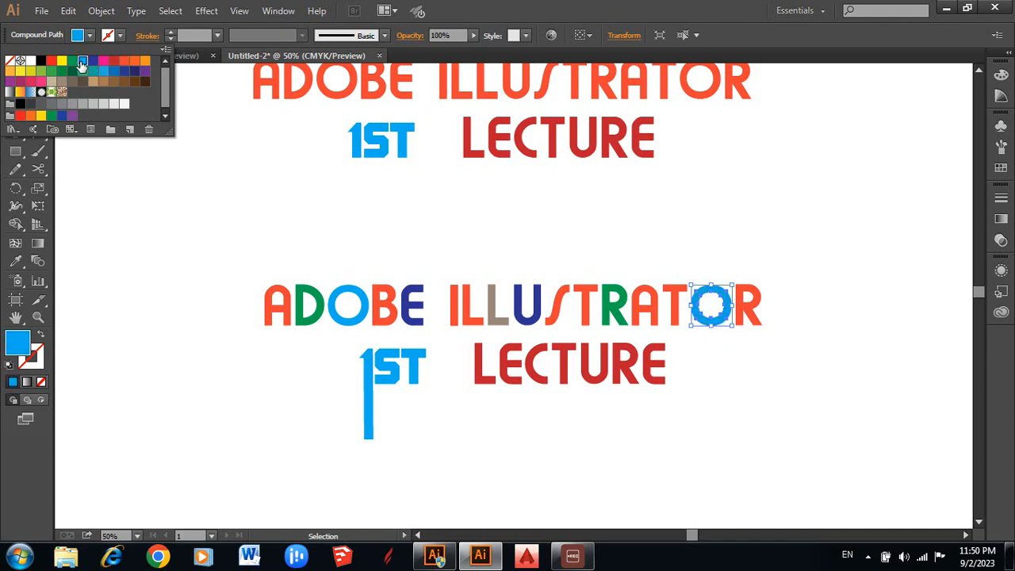
{"action": "left_click", "coordinate": [497, 213]}
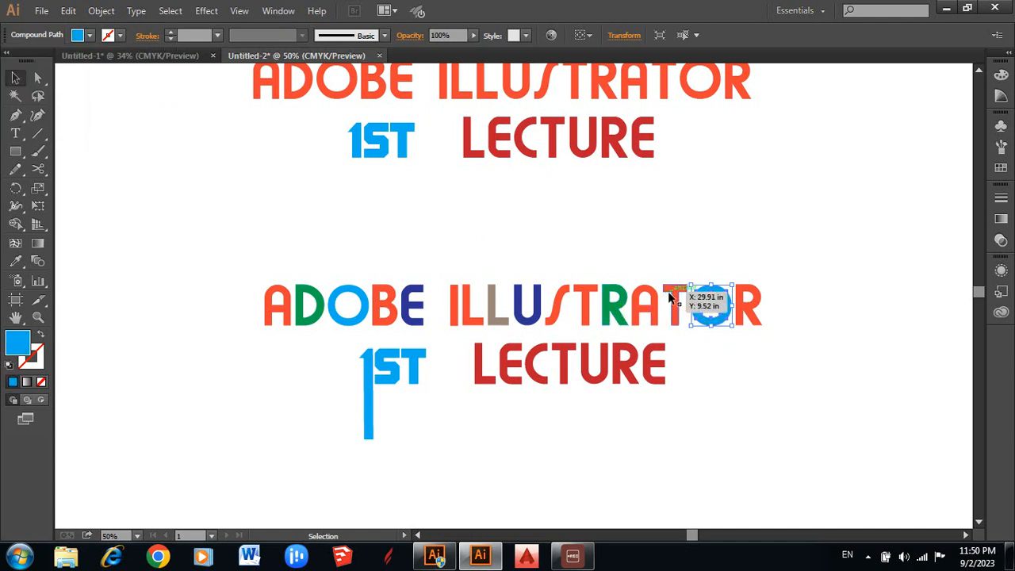
- Fill the A of the lower ILLUSTRATOR text and the T of the lower LECTURE text with yellow
{"action": "left_click", "coordinate": [645, 317]}
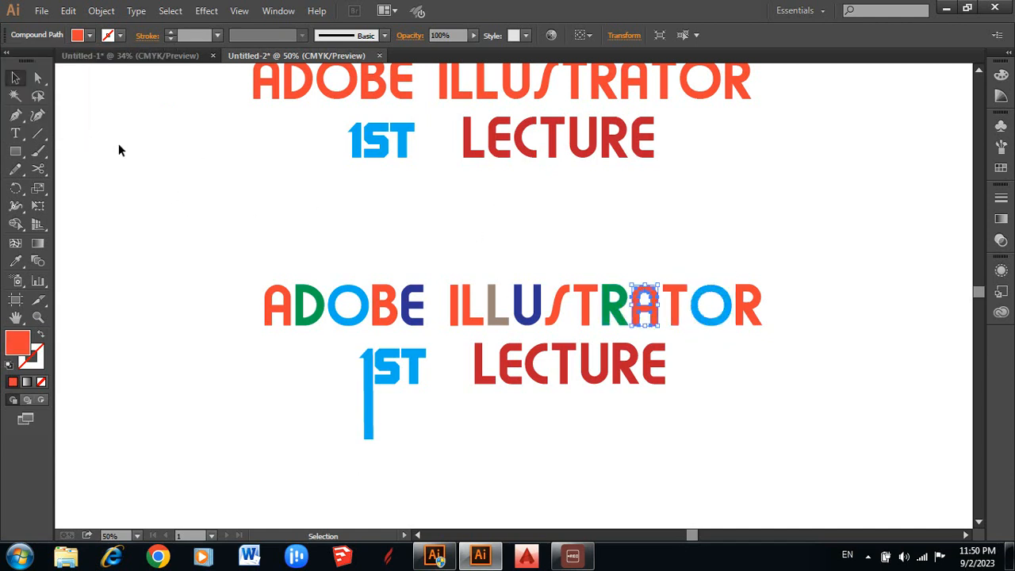
{"action": "left_click", "coordinate": [89, 35]}
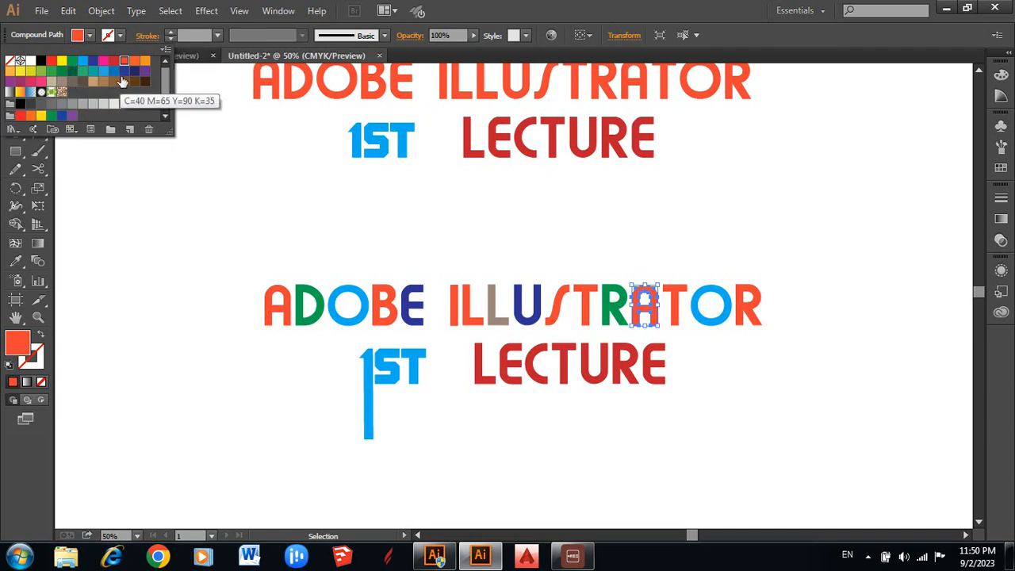
{"action": "left_click", "coordinate": [62, 62]}
{"action": "key", "text": "Escape"}
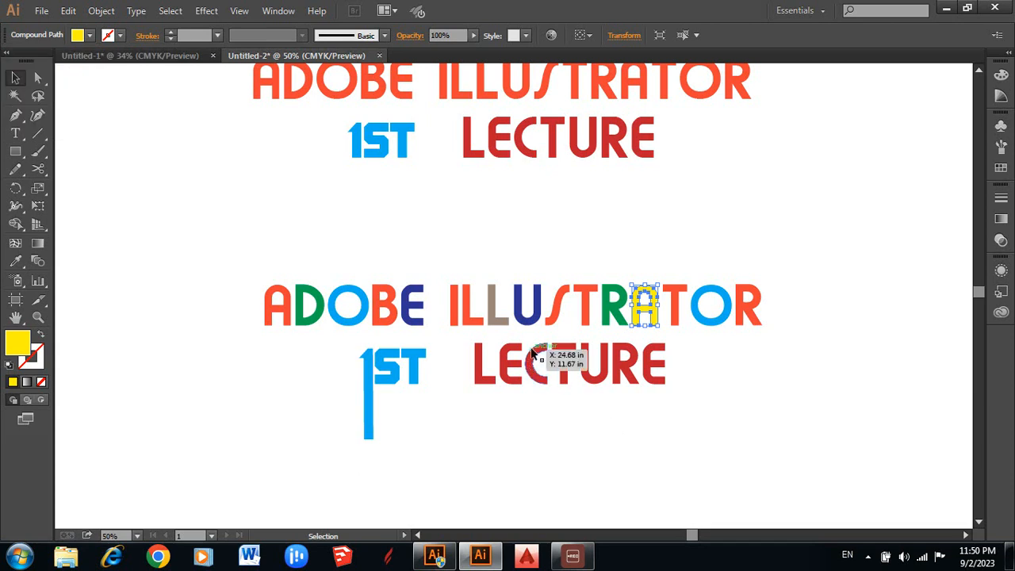
{"action": "left_click", "coordinate": [561, 371]}
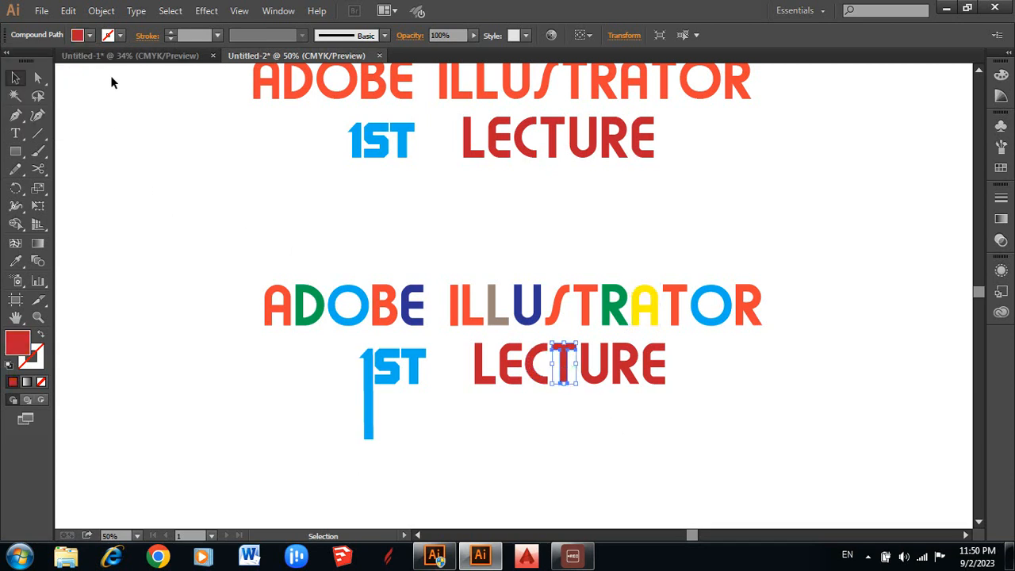
{"action": "left_click", "coordinate": [89, 35]}
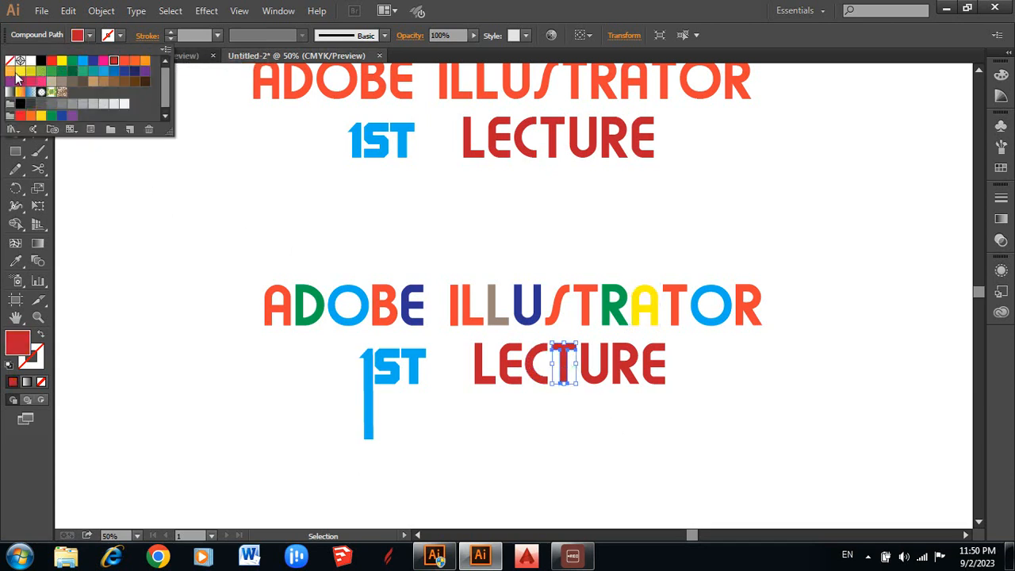
{"action": "left_click", "coordinate": [62, 61]}
{"action": "key", "text": "Escape"}
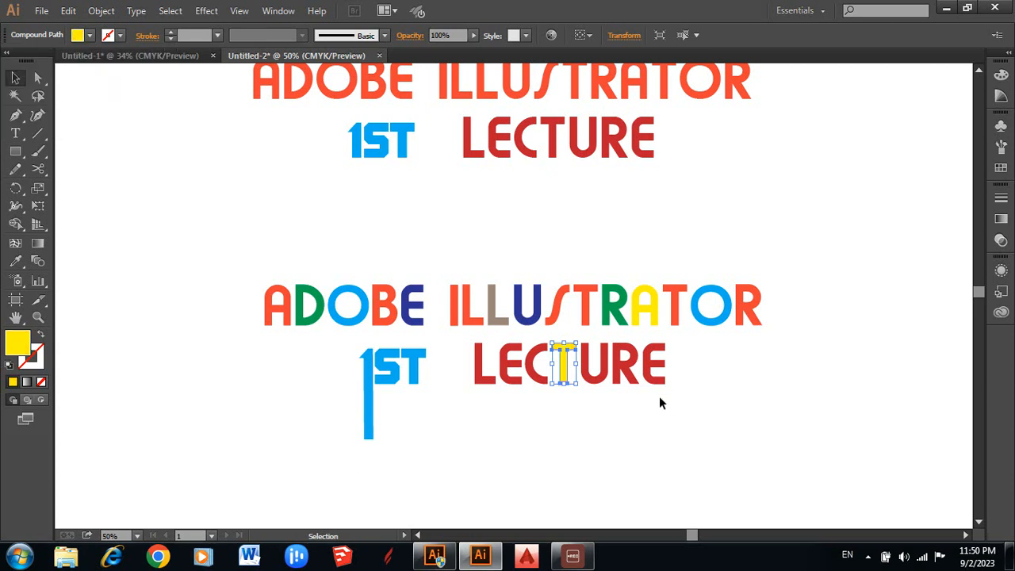
- In the lower LECTURE text, fill the R with light blue and the L with dark grey-brown
{"action": "left_click", "coordinate": [641, 395]}
{"action": "left_click", "coordinate": [635, 380]}
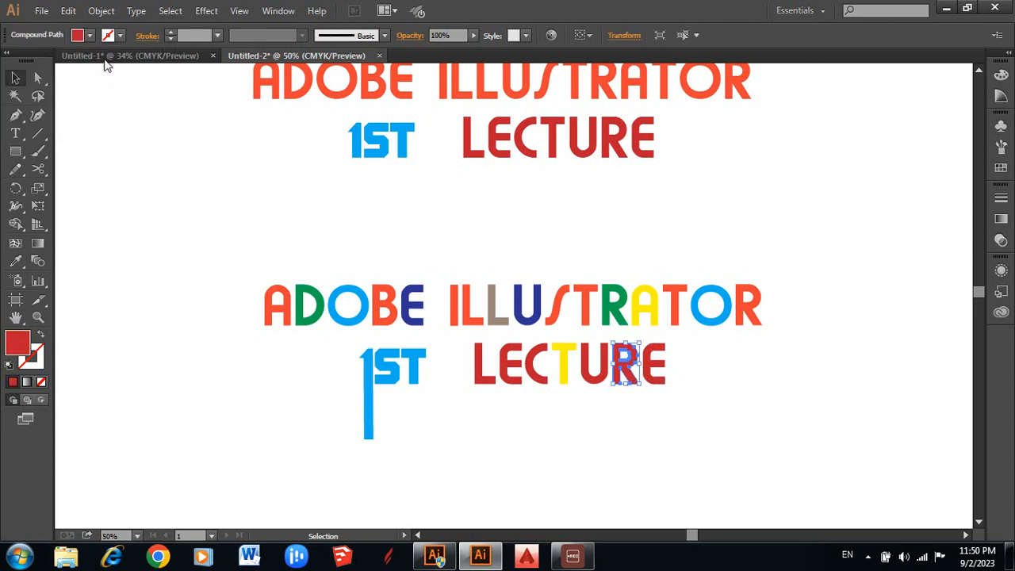
{"action": "left_click", "coordinate": [90, 35]}
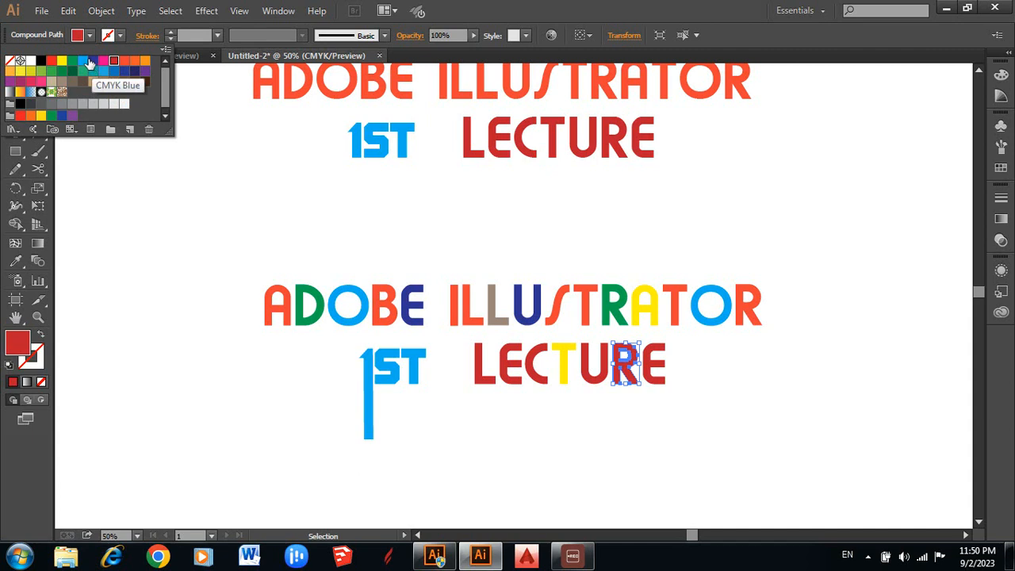
{"action": "left_click", "coordinate": [83, 63]}
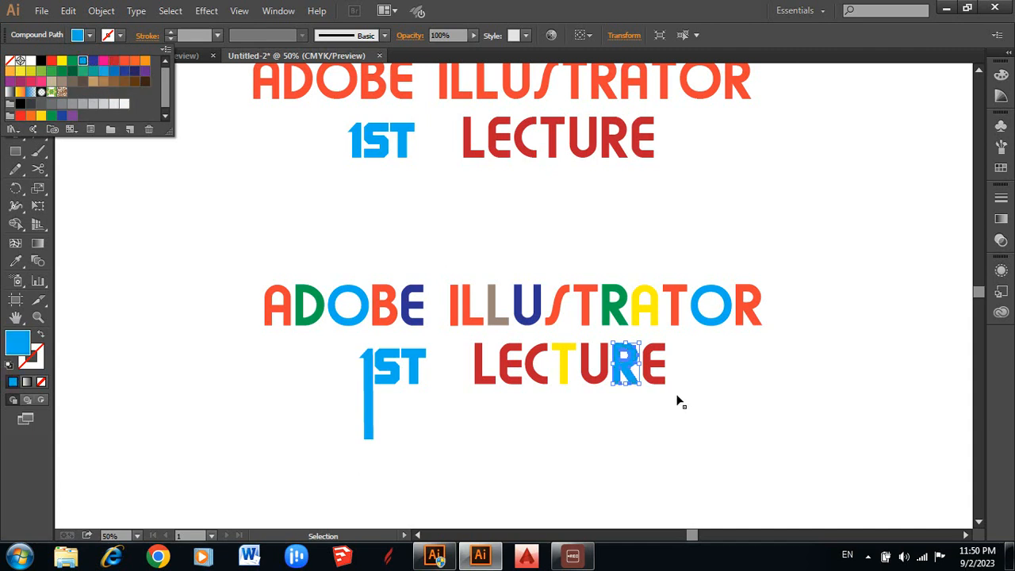
{"action": "left_click", "coordinate": [485, 379]}
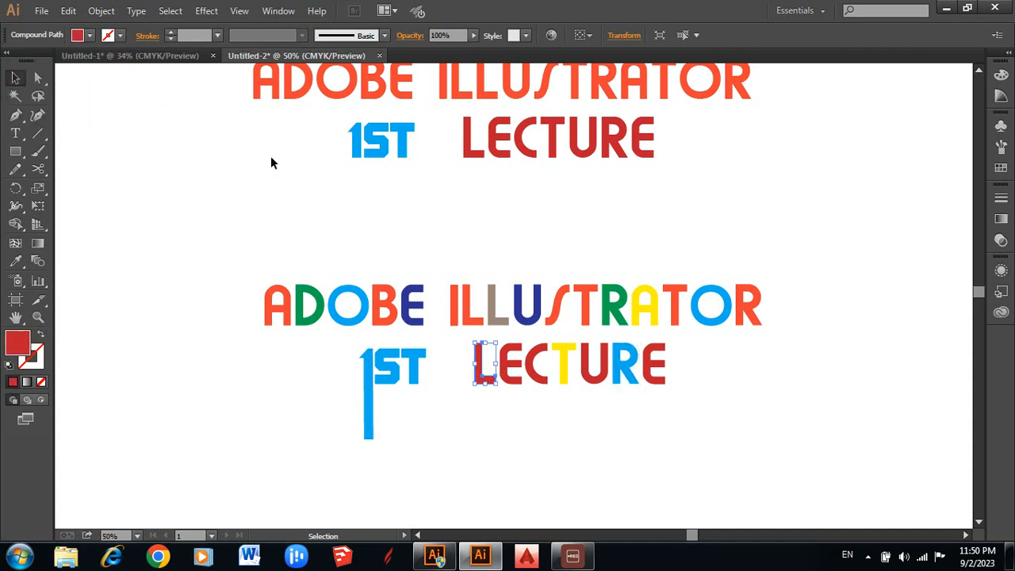
{"action": "left_click", "coordinate": [87, 36]}
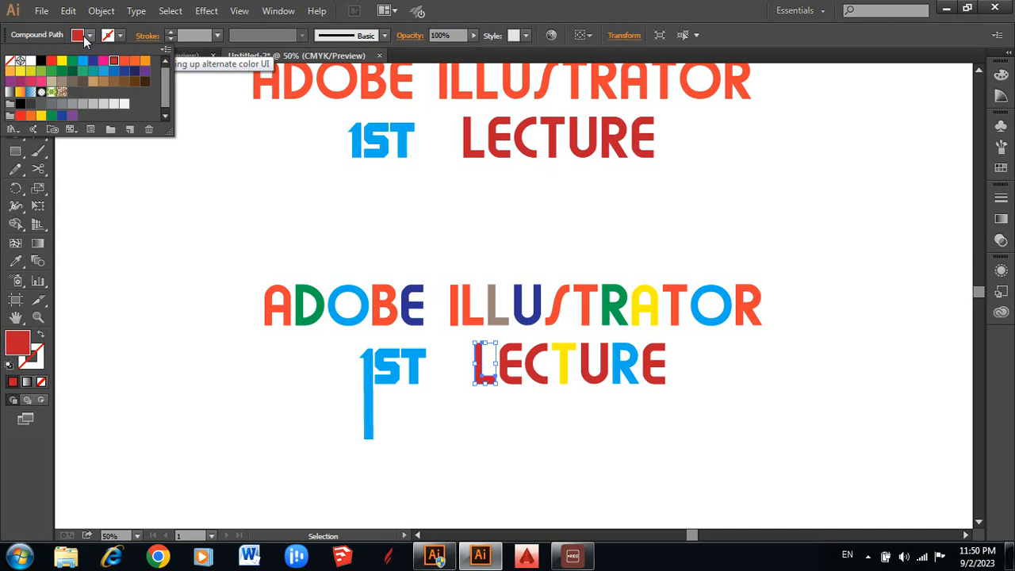
{"action": "left_click", "coordinate": [72, 81]}
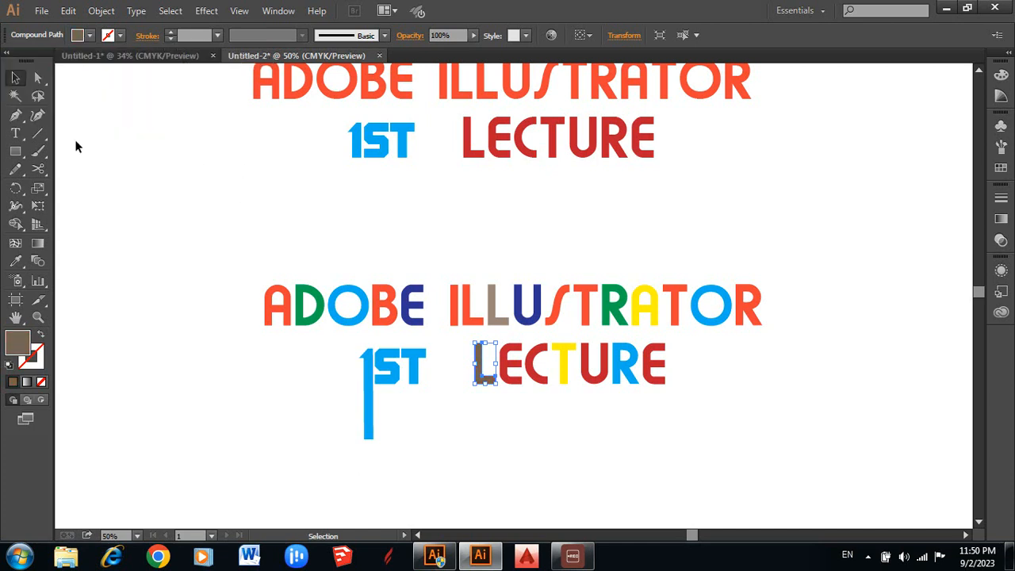
- Use the Magic Wand on the orange A of the lower ADOBE text to select the similarly coloured letters, and clear the selection
{"action": "left_click", "coordinate": [15, 98]}
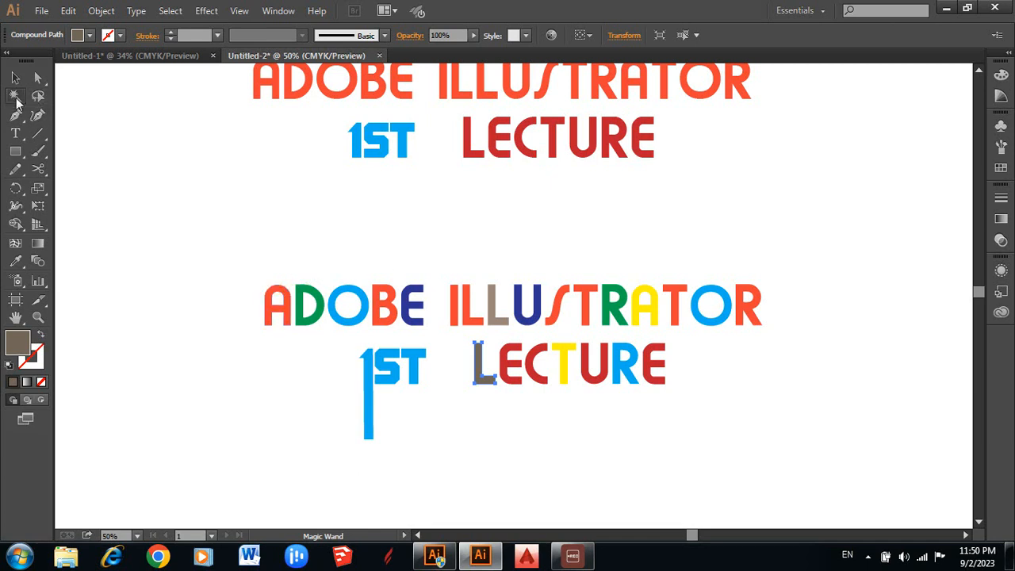
{"action": "left_click", "coordinate": [17, 80]}
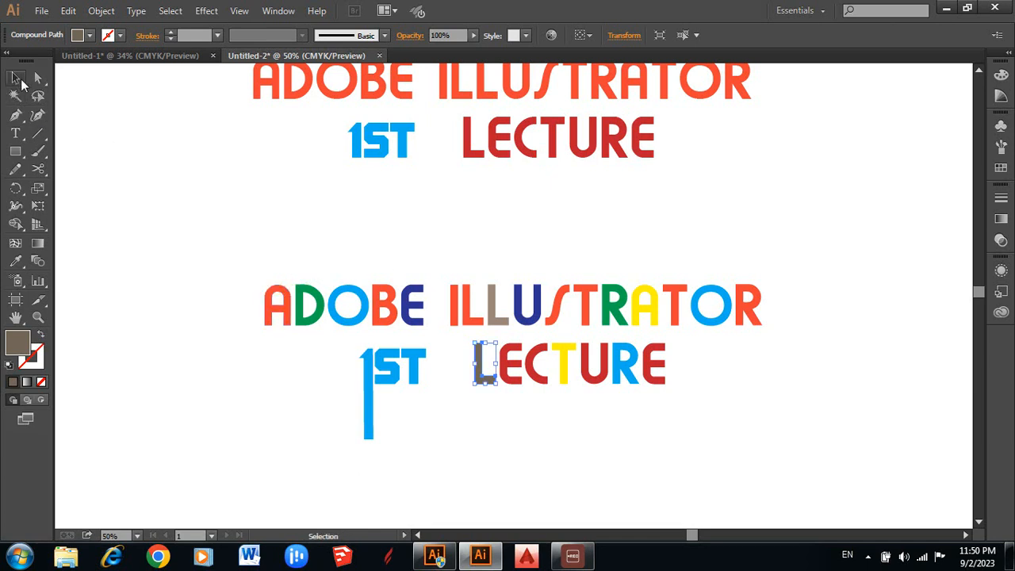
{"action": "left_click", "coordinate": [38, 77]}
{"action": "left_click", "coordinate": [15, 95]}
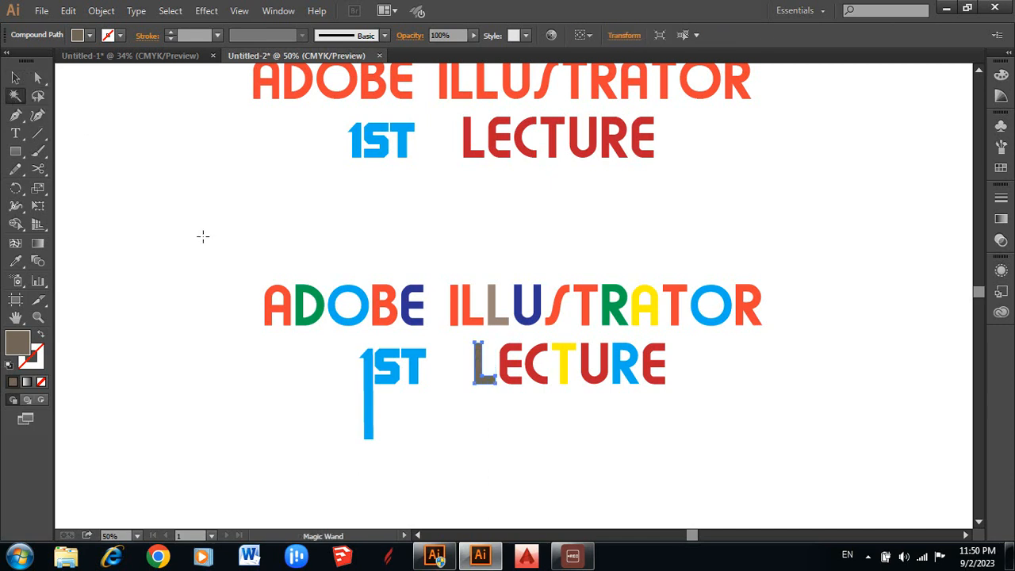
{"action": "left_click", "coordinate": [270, 294]}
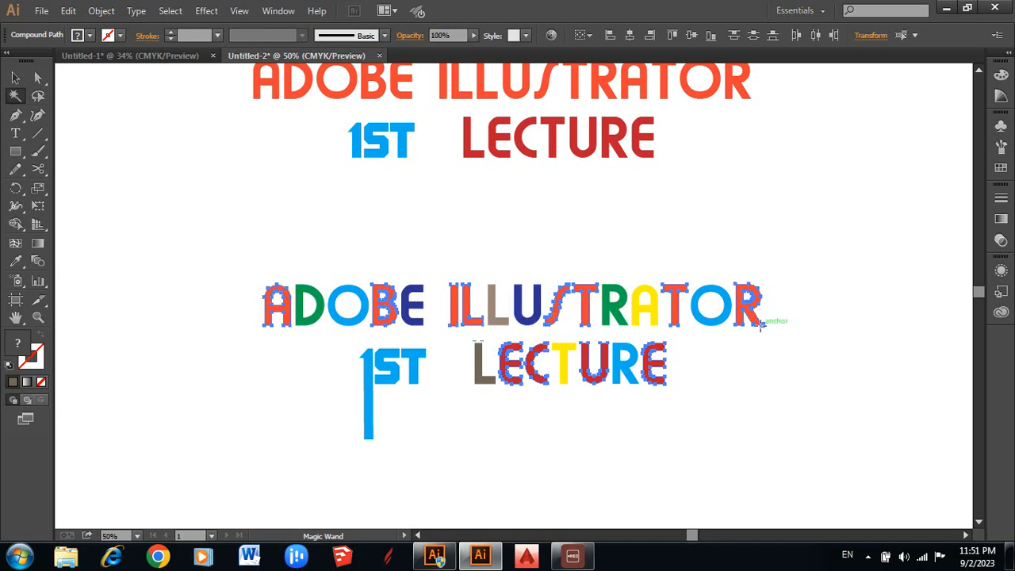
{"action": "key", "text": "v"}
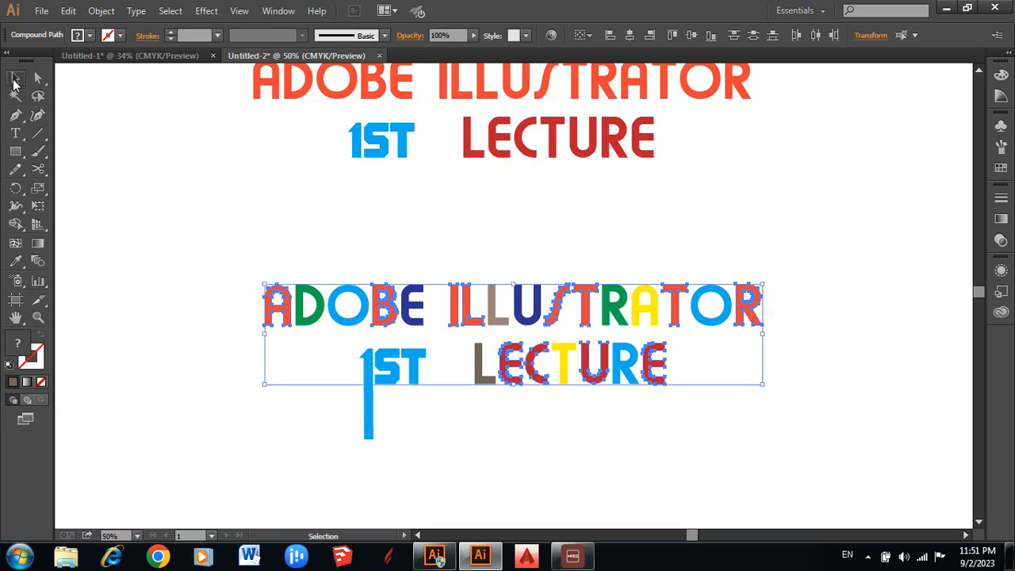
{"action": "left_click", "coordinate": [178, 170]}
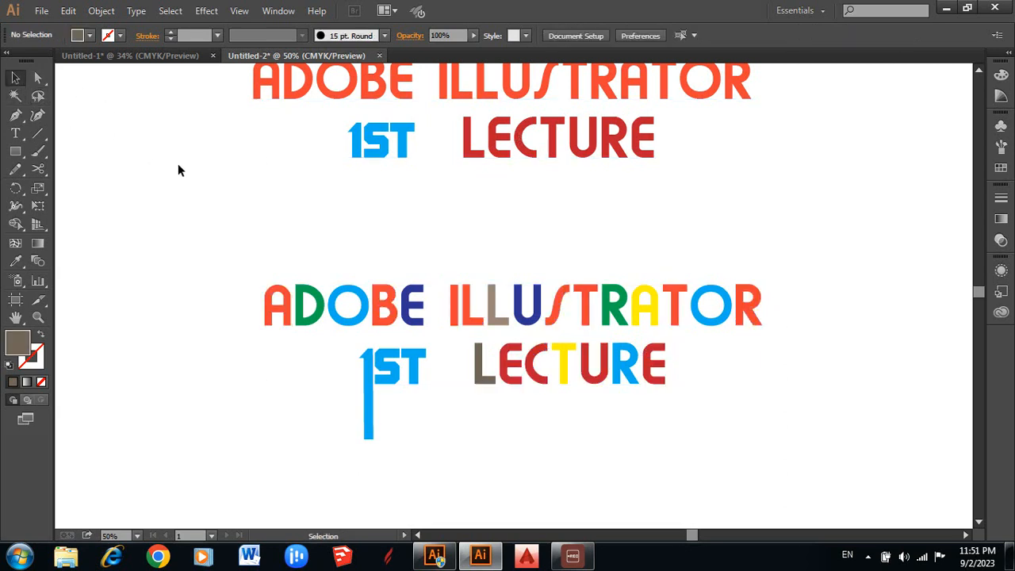
- Select the green letters of the lower text with the Magic Wand from the D of ADOBE, and deselect them
{"action": "left_click", "coordinate": [15, 95]}
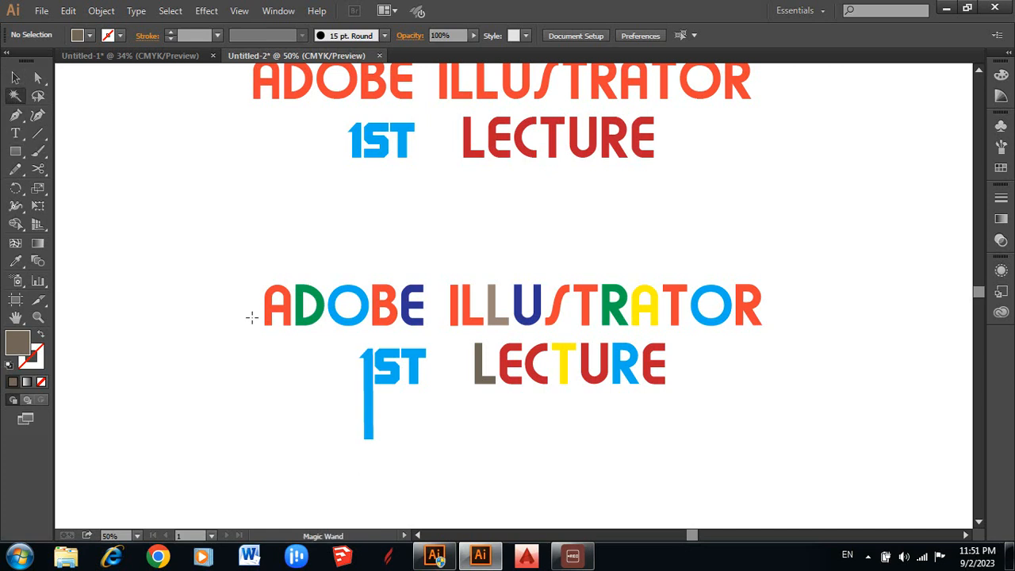
{"action": "left_click", "coordinate": [310, 290]}
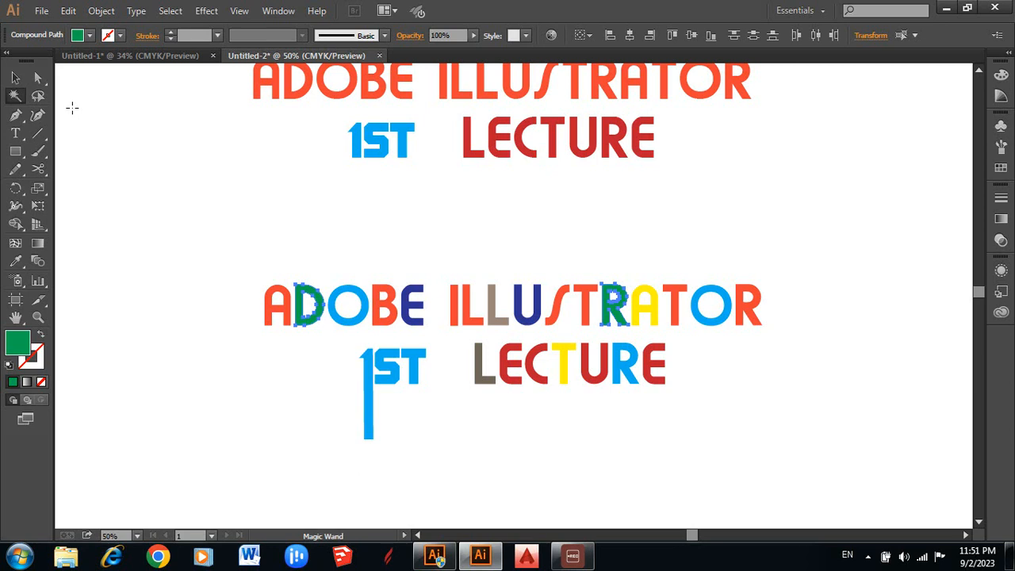
{"action": "left_click", "coordinate": [15, 77]}
{"action": "left_click", "coordinate": [338, 194]}
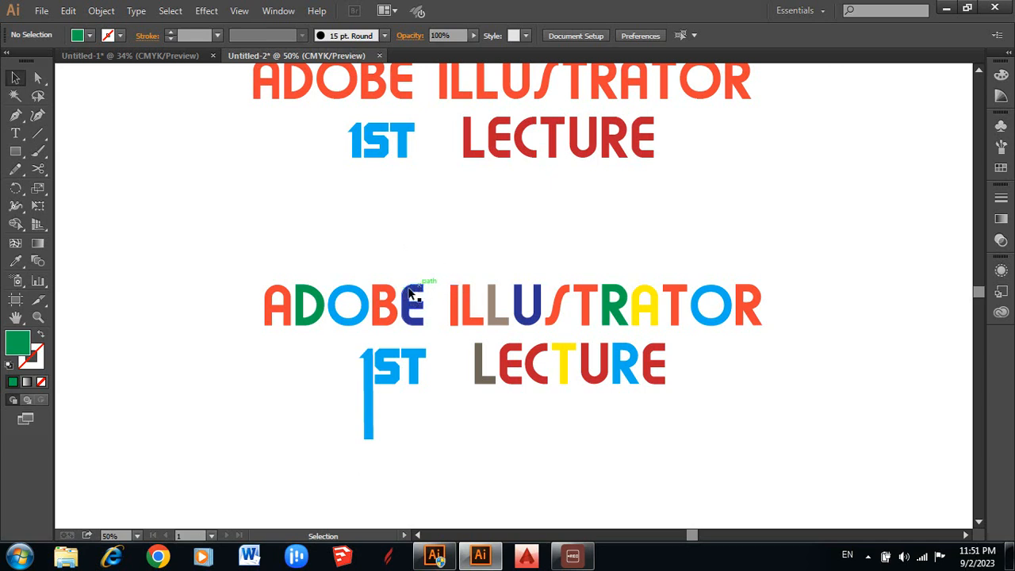
- Select the dark blue letters of the lower text with the Magic Wand from the E of ADOBE, and deselect them
{"action": "left_click", "coordinate": [15, 95]}
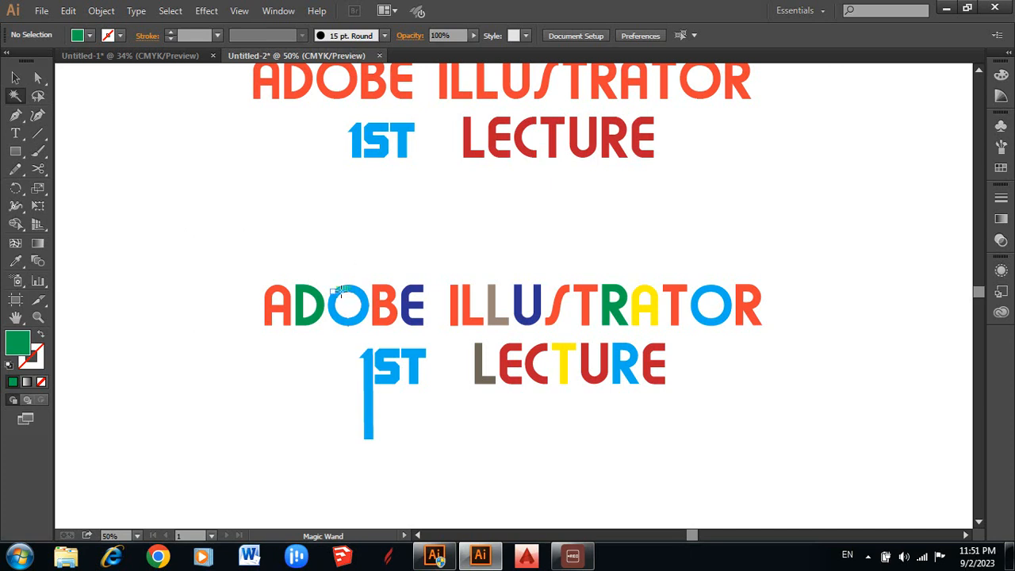
{"action": "left_click", "coordinate": [409, 284]}
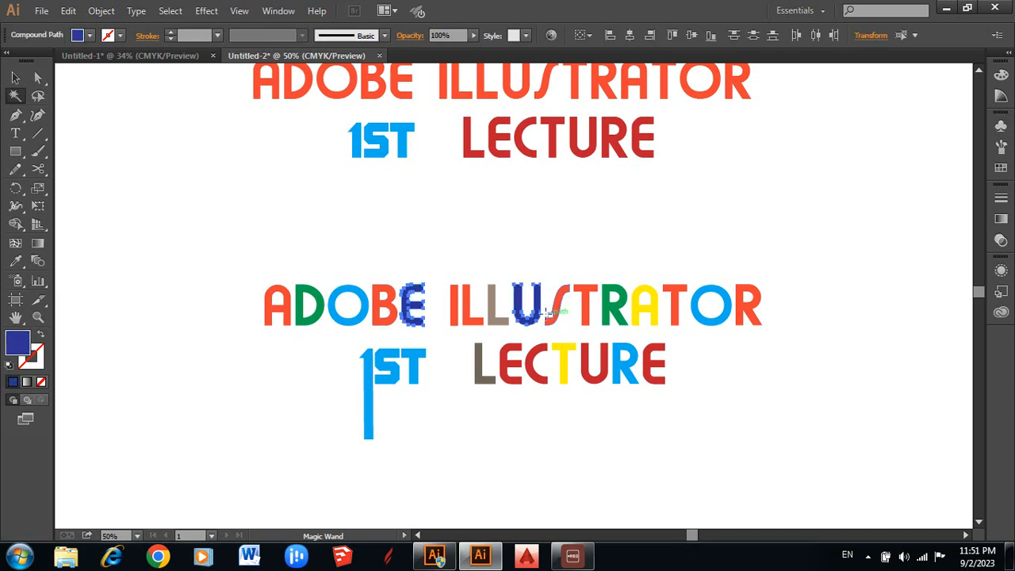
{"action": "left_click", "coordinate": [15, 78]}
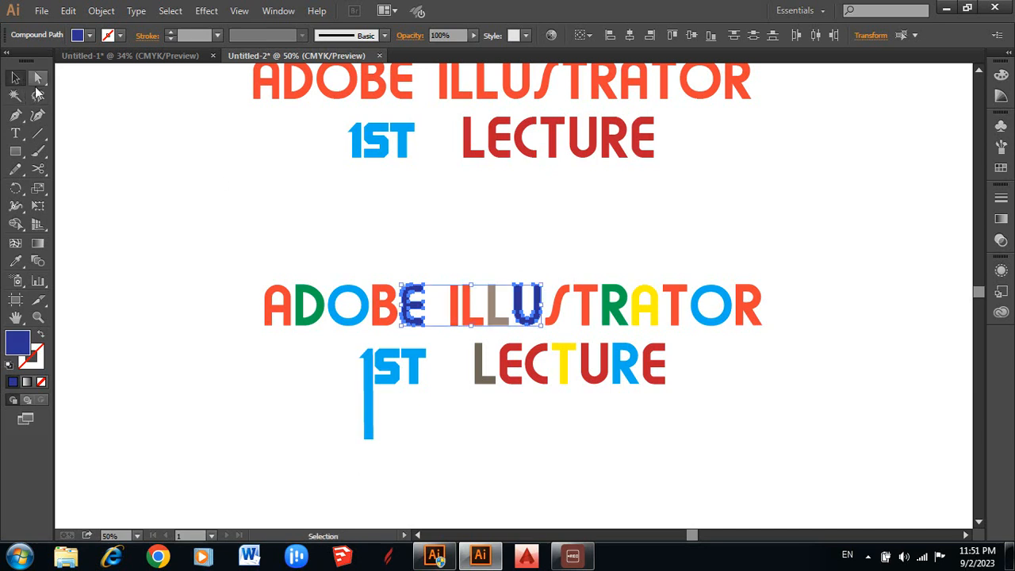
{"action": "left_click", "coordinate": [319, 240]}
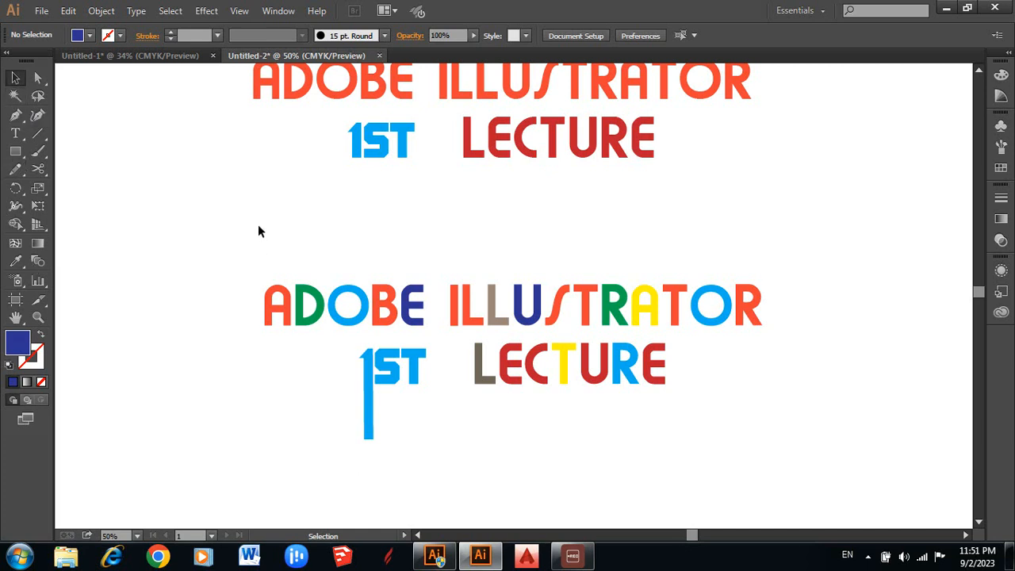
- Lasso the lower 1ST, replace that selection with the E of ADOBE, and add the first I of ILLUSTRATOR
{"action": "left_click", "coordinate": [38, 96]}
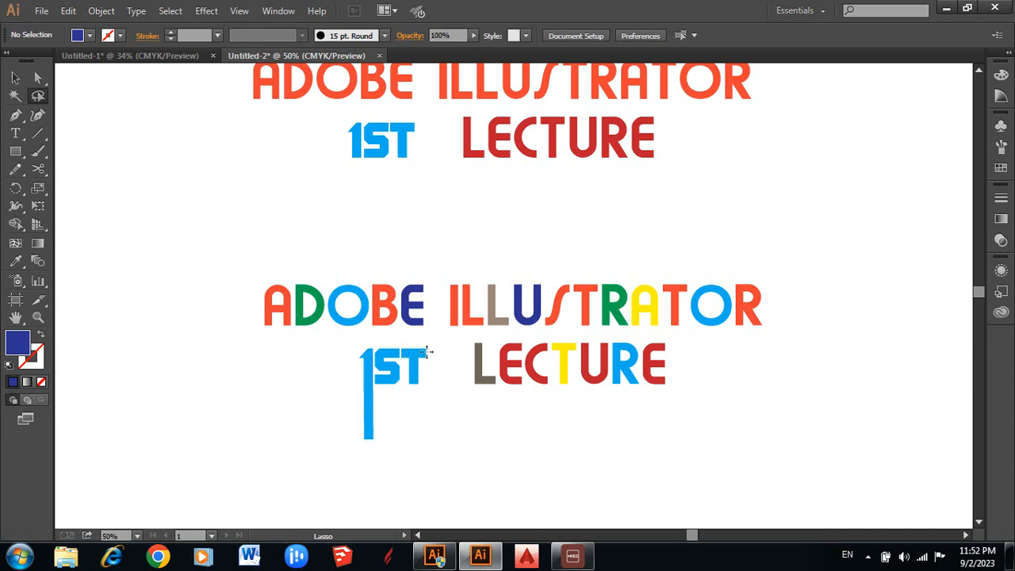
{"action": "mouse_move", "coordinate": [421, 343]}
{"action": "left_mouse_down"}
{"action": "mouse_move", "coordinate": [357, 339]}
{"action": "mouse_move", "coordinate": [329, 402]}
{"action": "mouse_move", "coordinate": [401, 454]}
{"action": "mouse_move", "coordinate": [444, 417]}
{"action": "mouse_move", "coordinate": [425, 342]}
{"action": "left_mouse_up"}
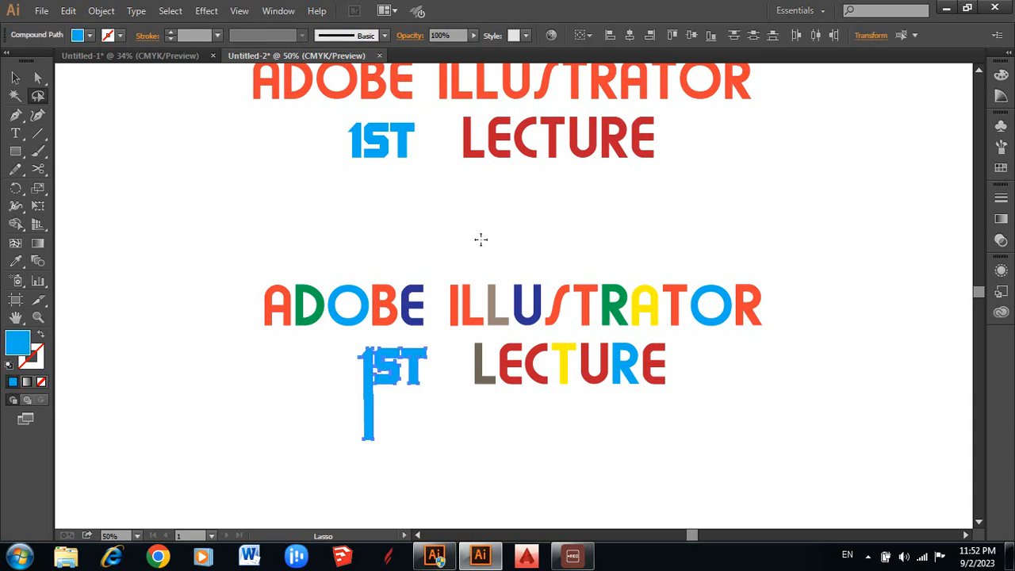
{"action": "mouse_move", "coordinate": [408, 276]}
{"action": "left_mouse_down"}
{"action": "mouse_move", "coordinate": [401, 301]}
{"action": "mouse_move", "coordinate": [416, 324]}
{"action": "mouse_move", "coordinate": [432, 314]}
{"action": "mouse_move", "coordinate": [419, 276]}
{"action": "left_mouse_up"}
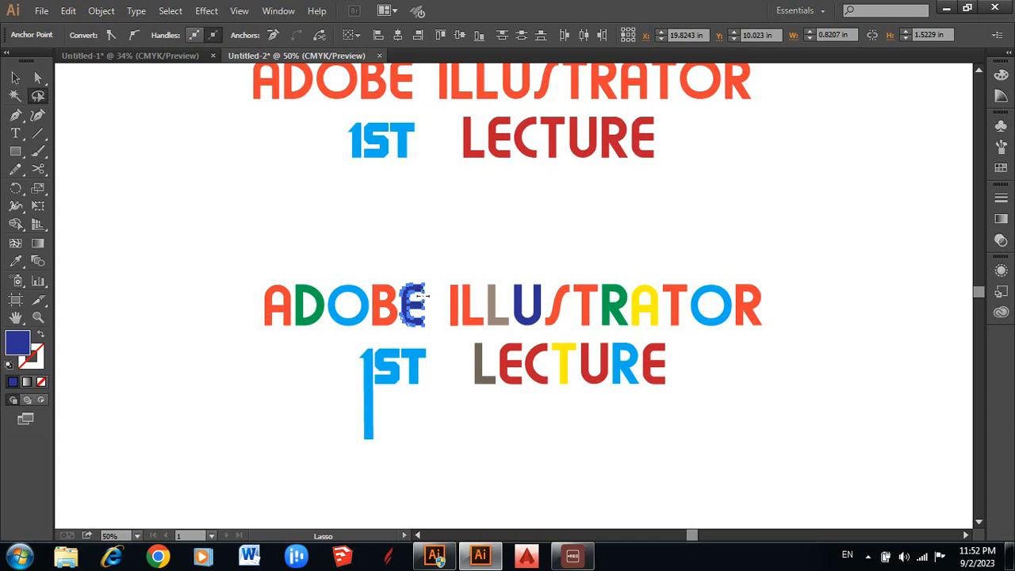
{"action": "mouse_move", "coordinate": [458, 277]}
{"action": "left_mouse_down"}
{"action": "mouse_move", "coordinate": [459, 319]}
{"action": "mouse_move", "coordinate": [428, 331]}
{"action": "mouse_move", "coordinate": [428, 272]}
{"action": "mouse_move", "coordinate": [458, 277]}
{"action": "left_mouse_up"}
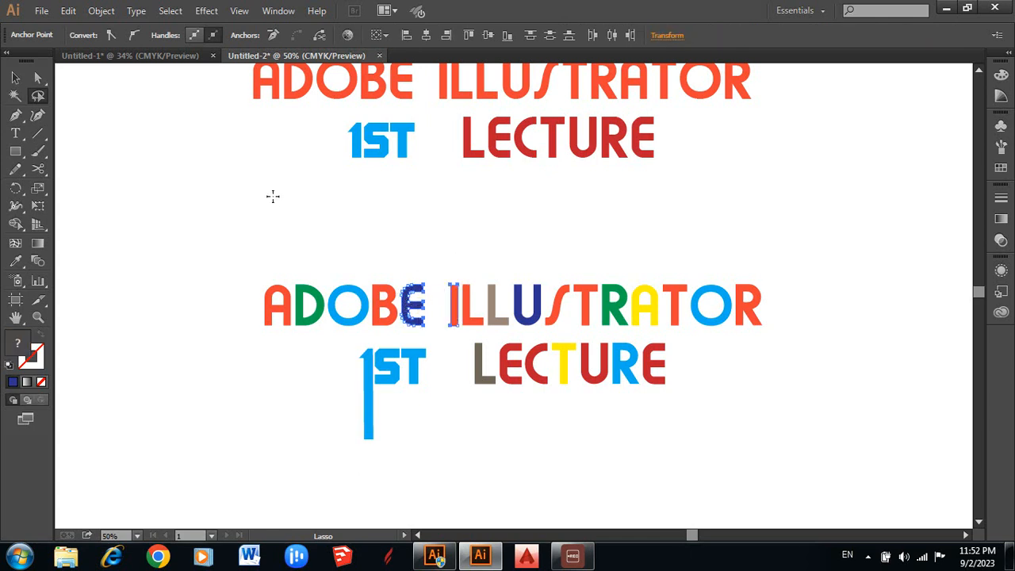
- Lasso the last R, the second T and the first I of the lower ILLUSTRATOR text in turn
{"action": "left_click", "coordinate": [770, 243]}
{"action": "mouse_move", "coordinate": [789, 252]}
{"action": "left_mouse_down"}
{"action": "mouse_move", "coordinate": [780, 281]}
{"action": "mouse_move", "coordinate": [744, 315]}
{"action": "mouse_move", "coordinate": [754, 338]}
{"action": "mouse_move", "coordinate": [771, 294]}
{"action": "left_mouse_up"}
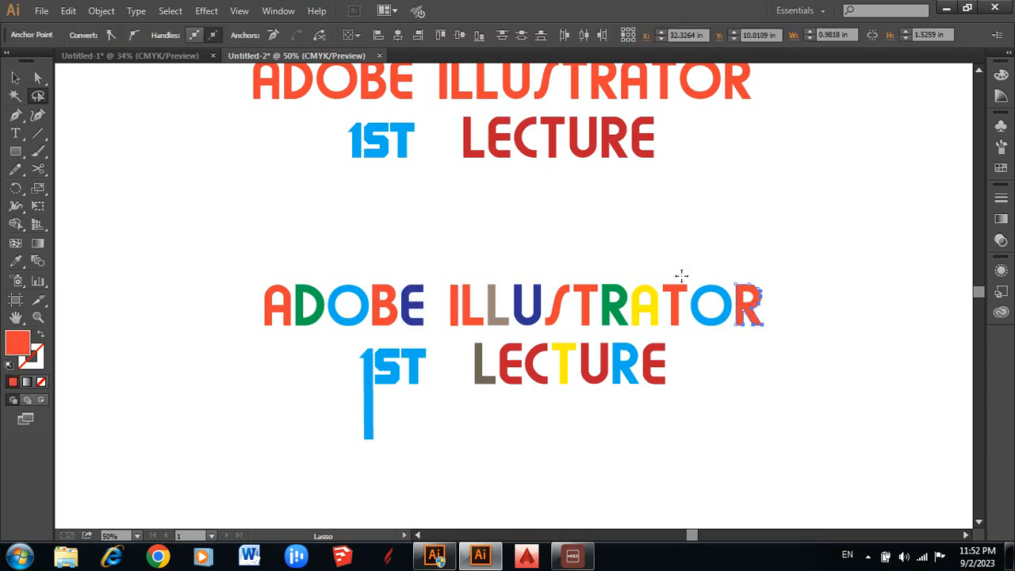
{"action": "mouse_move", "coordinate": [665, 280]}
{"action": "left_mouse_down"}
{"action": "mouse_move", "coordinate": [668, 321]}
{"action": "mouse_move", "coordinate": [684, 317]}
{"action": "left_mouse_up"}
{"action": "left_click_drag", "start_coordinate": [685, 275], "coordinate": [684, 280]}
{"action": "left_click_drag", "start_coordinate": [450, 273], "coordinate": [450, 333]}
- Lasso across the upper ADOBE ILLUSTRATOR 1ST LECTURE text to select it as one object, and clear the selection
{"action": "mouse_move", "coordinate": [474, 123]}
{"action": "left_mouse_down"}
{"action": "mouse_move", "coordinate": [445, 198]}
{"action": "mouse_move", "coordinate": [393, 217]}
{"action": "left_mouse_up"}
{"action": "scroll", "coordinate": [460, 144], "scroll_direction": "up", "scroll_amount": 3}
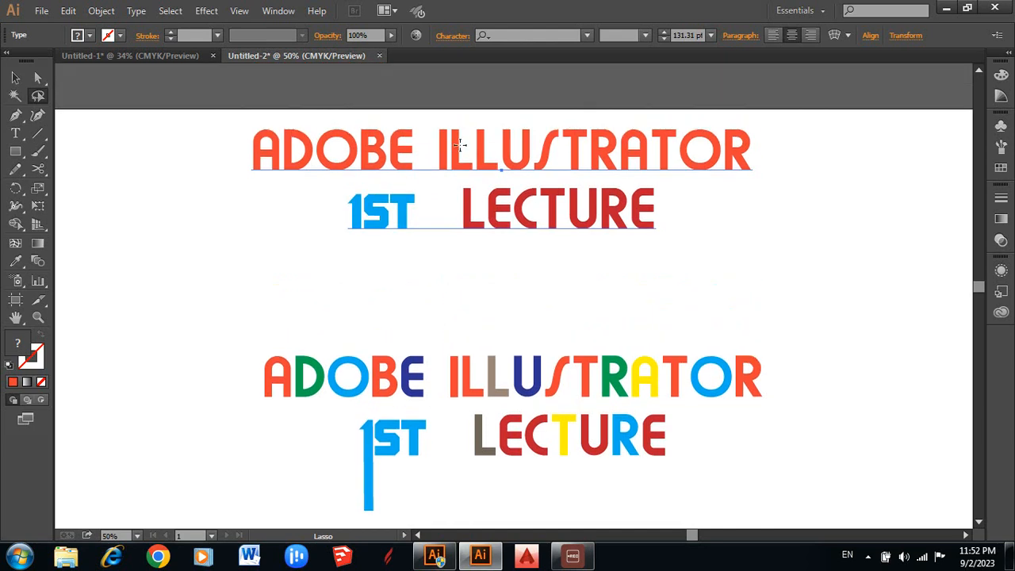
{"action": "scroll", "coordinate": [477, 178], "scroll_direction": "down", "scroll_amount": 2}
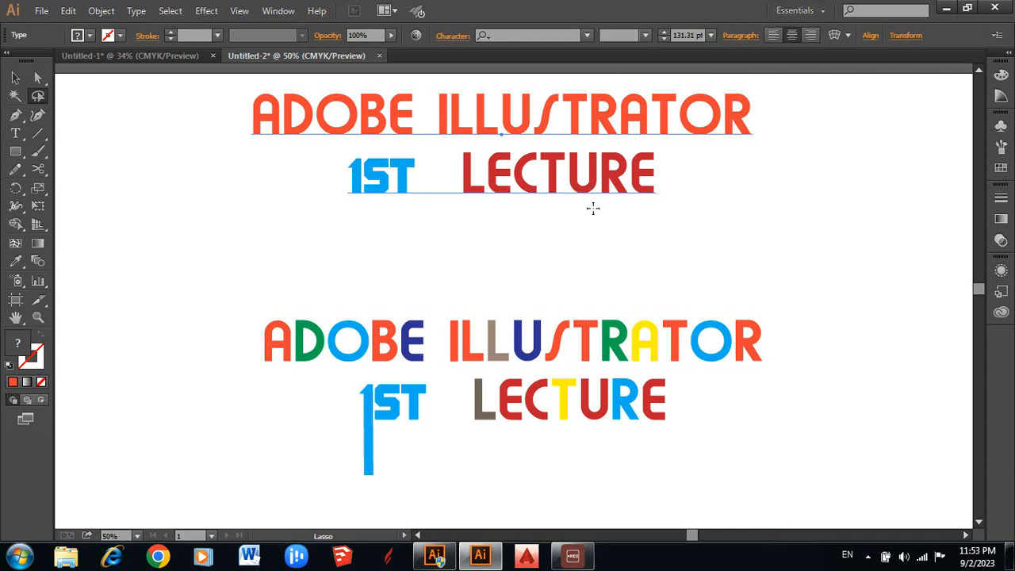
{"action": "left_click", "coordinate": [16, 76]}
{"action": "left_click", "coordinate": [327, 272]}
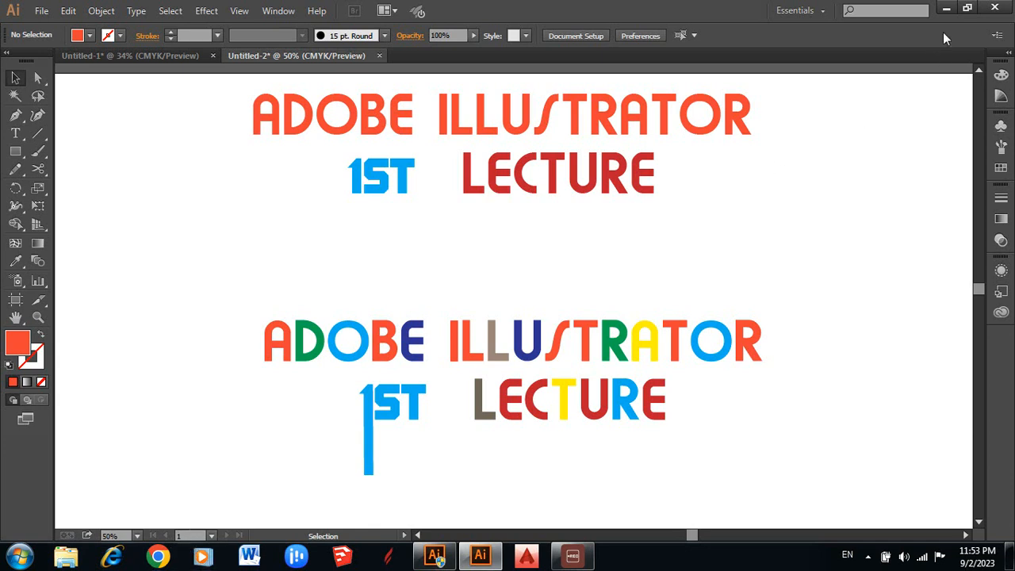
{"action": "left_click", "coordinate": [967, 7]}
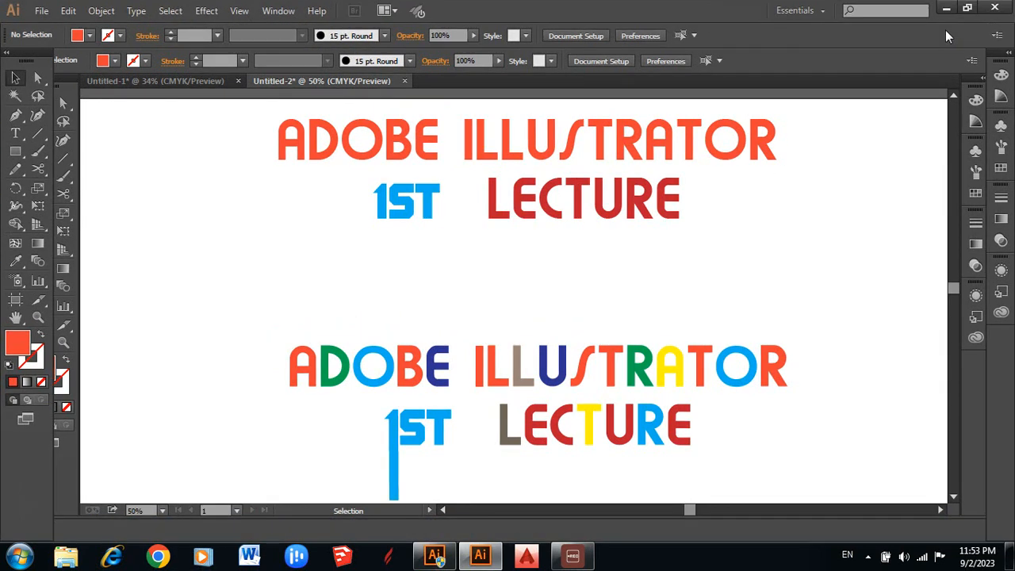
{"action": "left_click", "coordinate": [946, 31]}
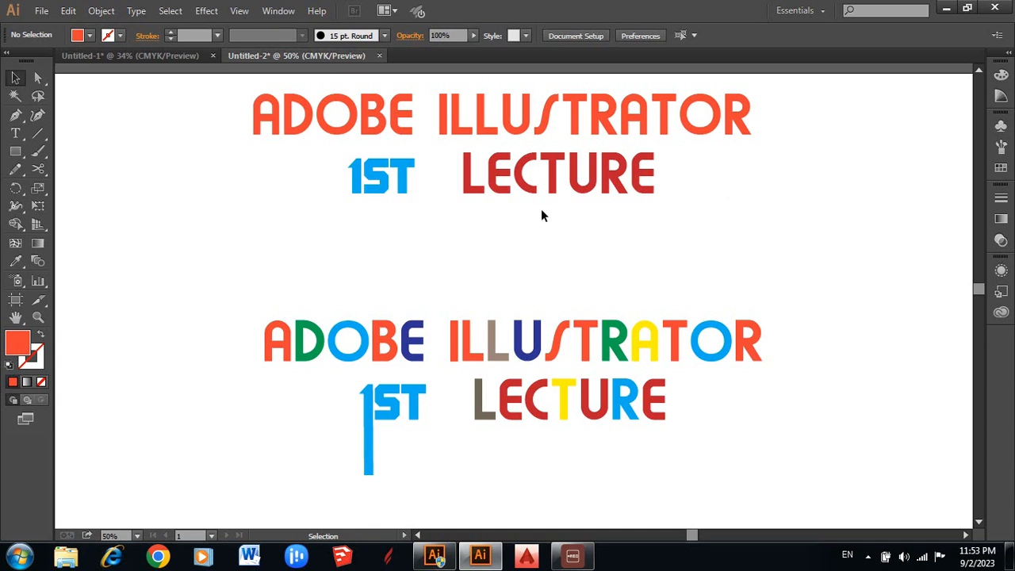
- Draw a closed, wide triangle with the Pen tool in the empty area between the two texts, beside ADOBE
{"action": "left_click", "coordinate": [11, 119]}
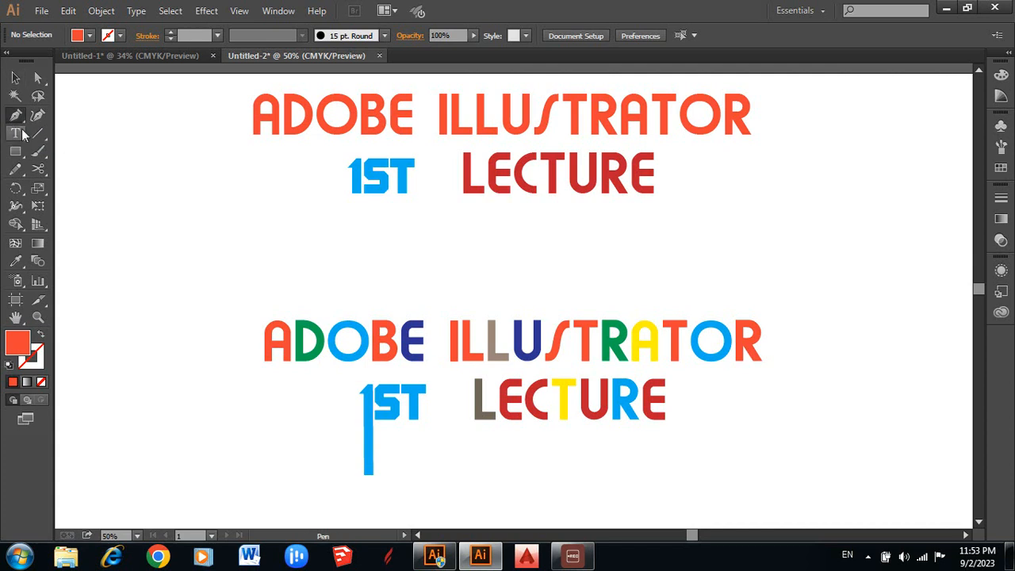
{"action": "left_click", "coordinate": [112, 269]}
{"action": "left_click", "coordinate": [178, 215]}
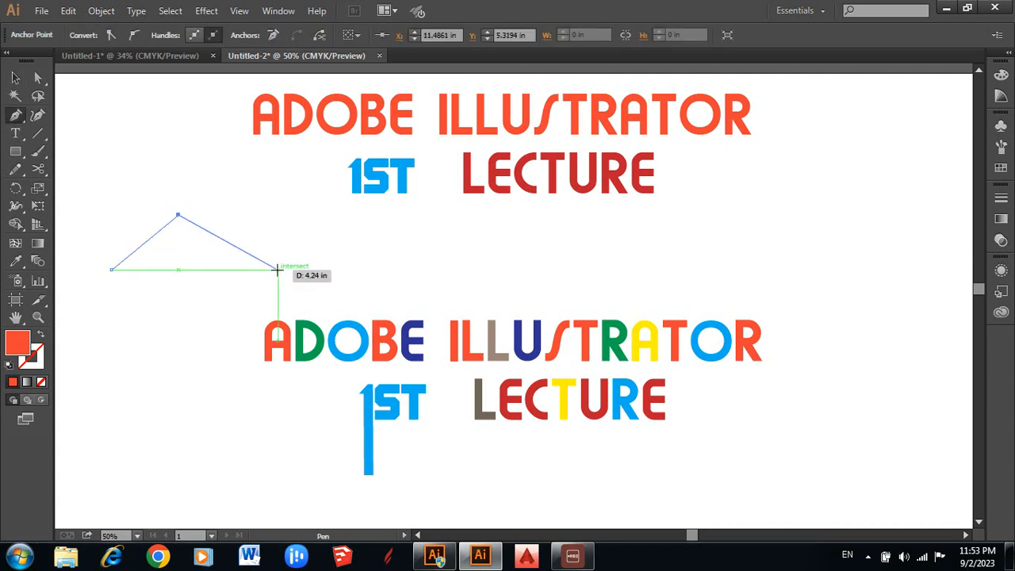
{"action": "left_click", "coordinate": [277, 270]}
{"action": "left_click", "coordinate": [112, 270]}
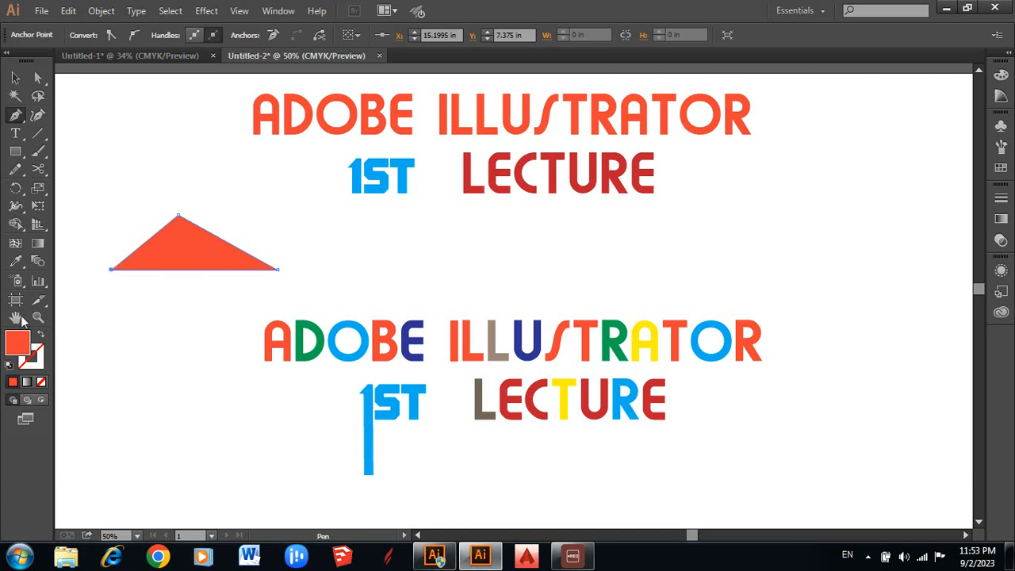
- Move the triangle slightly upward with the Selection tool, towards the upper 1ST text
{"action": "left_click", "coordinate": [15, 77]}
{"action": "left_click", "coordinate": [198, 266]}
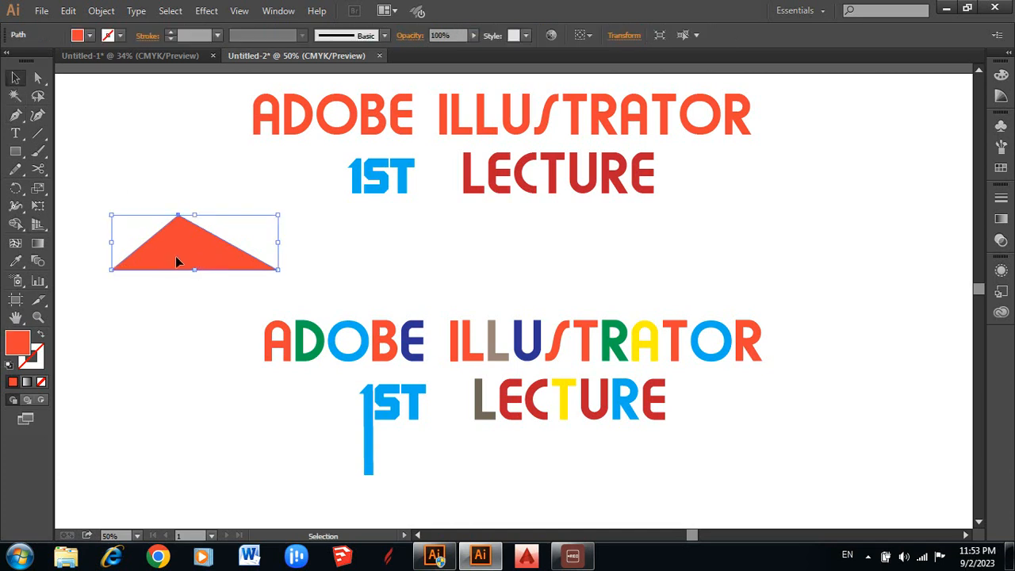
{"action": "left_click_drag", "start_coordinate": [176, 248], "coordinate": [199, 227]}
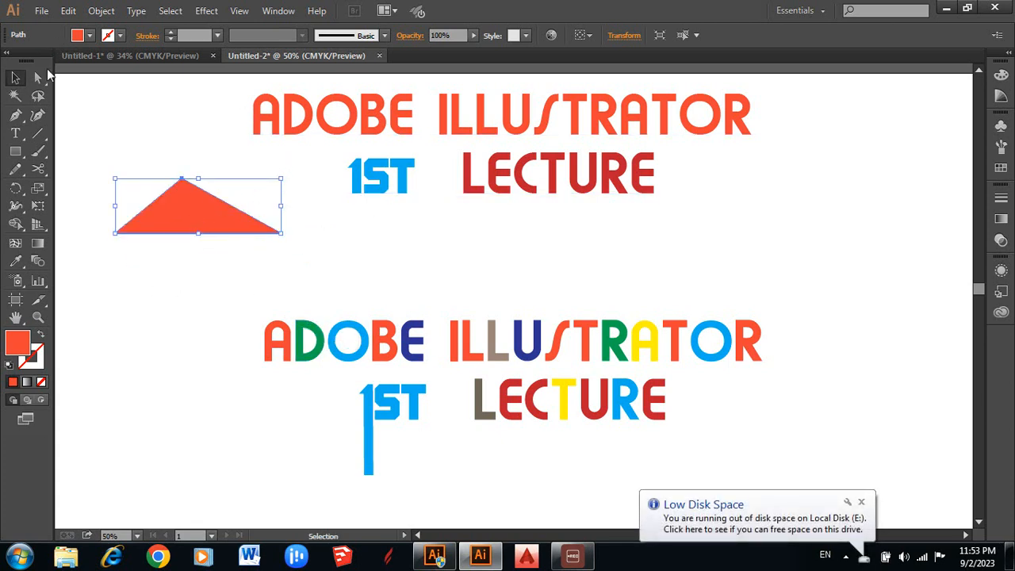
- Draw a closed, irregular five-sided shape with the Pen tool below the triangle, and deselect it
{"action": "left_click", "coordinate": [38, 116]}
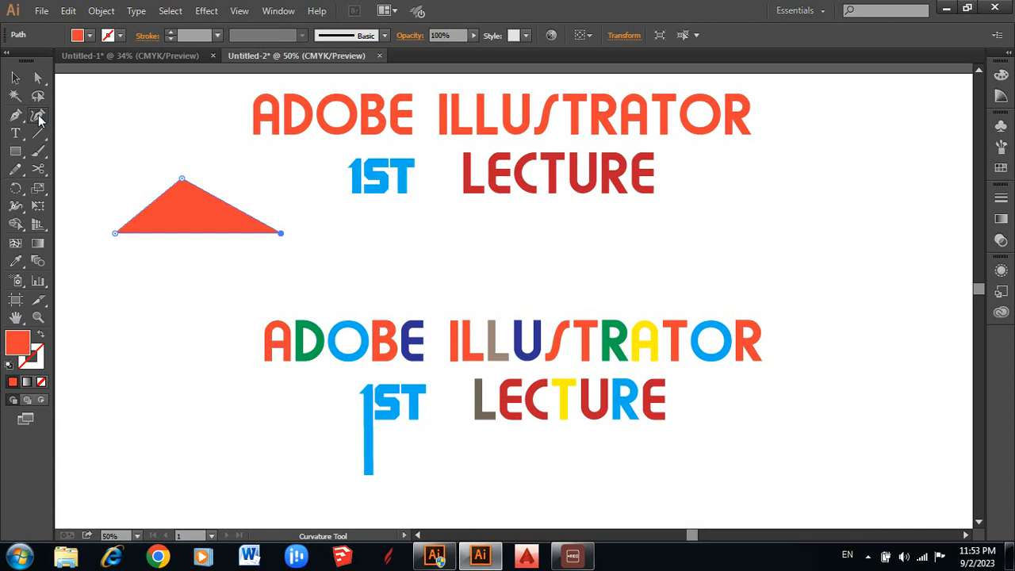
{"action": "left_click", "coordinate": [15, 115]}
{"action": "left_click", "coordinate": [96, 320]}
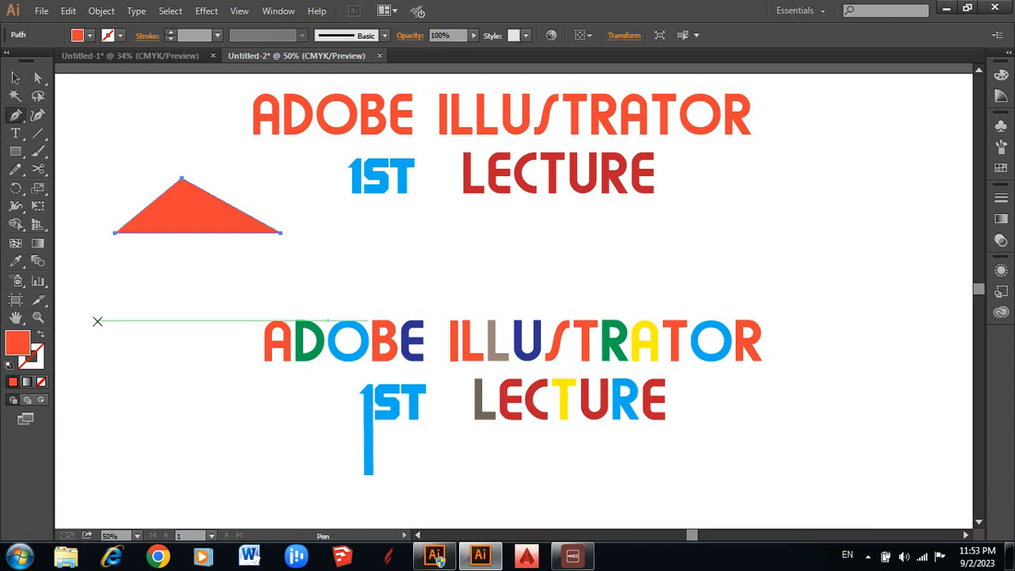
{"action": "left_click", "coordinate": [136, 272]}
{"action": "left_click", "coordinate": [199, 274]}
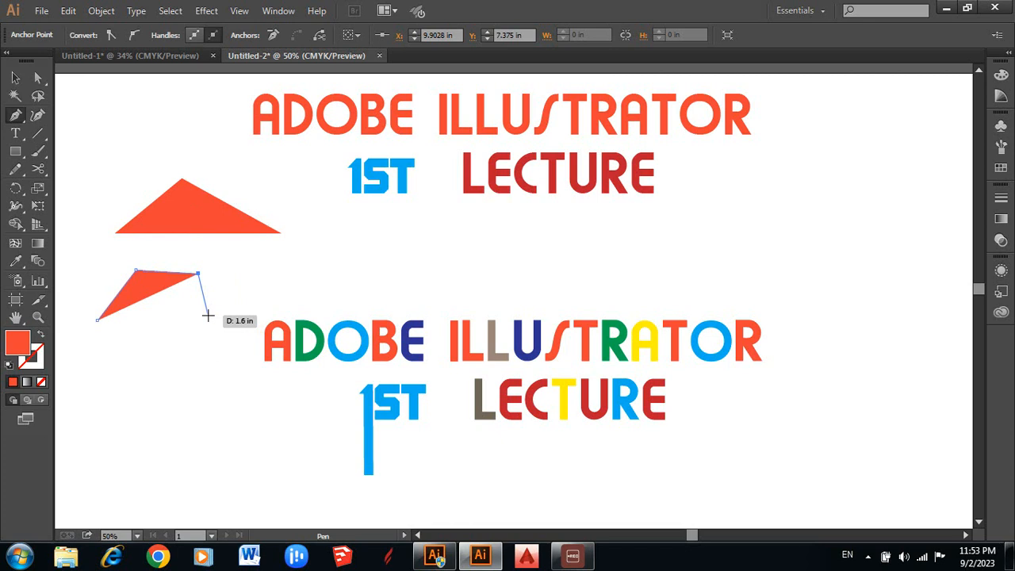
{"action": "left_click", "coordinate": [214, 337]}
{"action": "left_click", "coordinate": [149, 349]}
{"action": "left_click", "coordinate": [97, 320]}
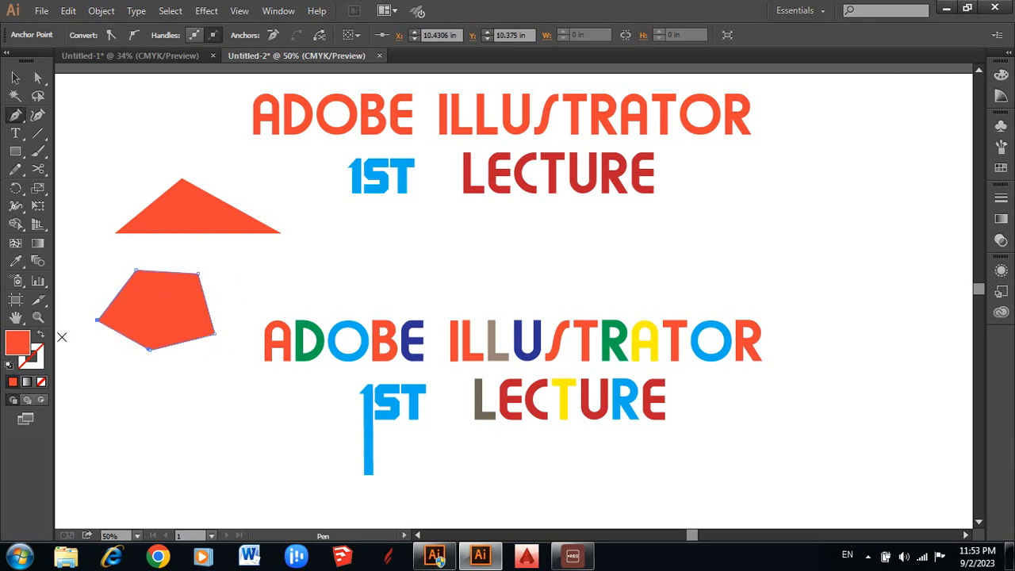
{"action": "left_click", "coordinate": [17, 78]}
{"action": "left_click", "coordinate": [229, 280]}
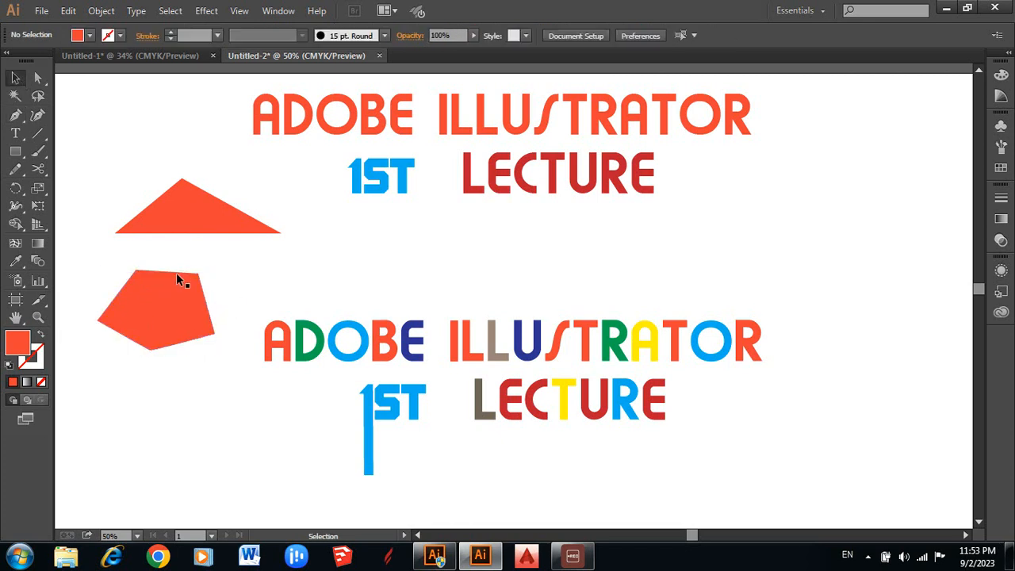
- Turn the upper-left corner of the five-sided shape into a smooth curve with the Curvature tool
{"action": "left_click", "coordinate": [38, 115]}
{"action": "left_click", "coordinate": [15, 77]}
{"action": "left_click", "coordinate": [164, 328]}
{"action": "left_click", "coordinate": [37, 115]}
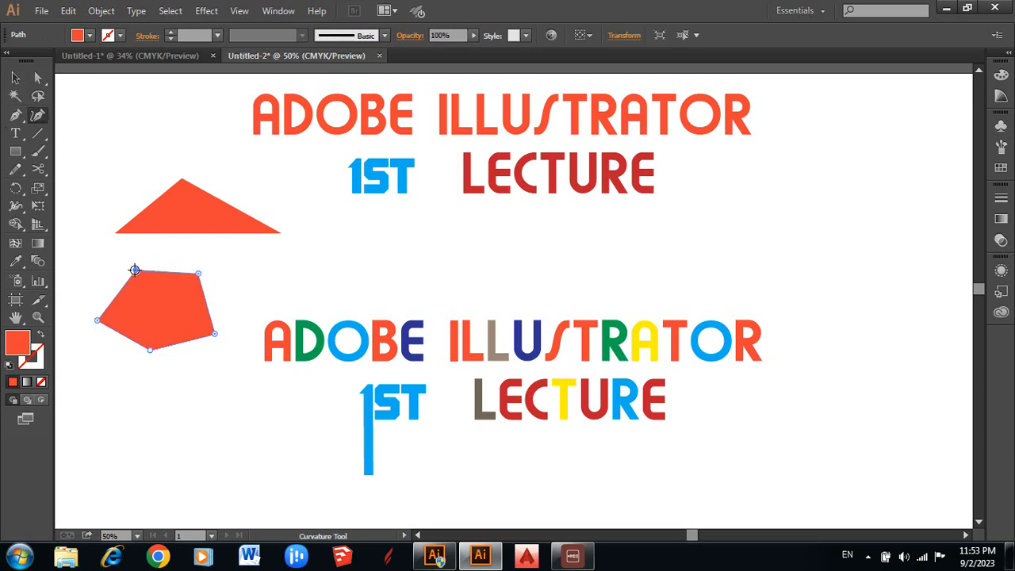
{"action": "double_click", "coordinate": [134, 271]}
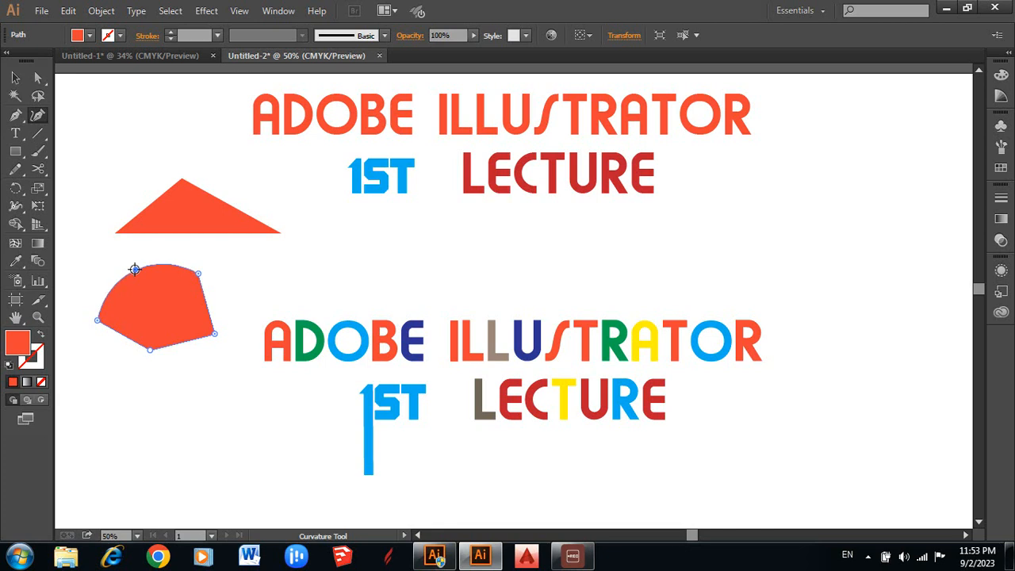
- Round the upper-right, lower-right and bottom corners of the five-sided shape with the Curvature tool, and deselect it
{"action": "double_click", "coordinate": [199, 273]}
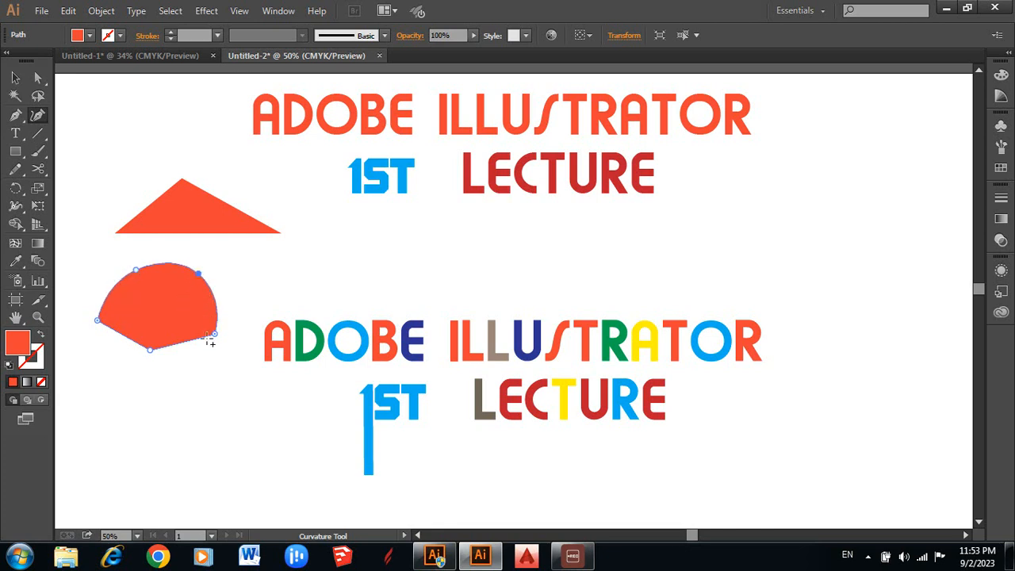
{"action": "double_click", "coordinate": [214, 331]}
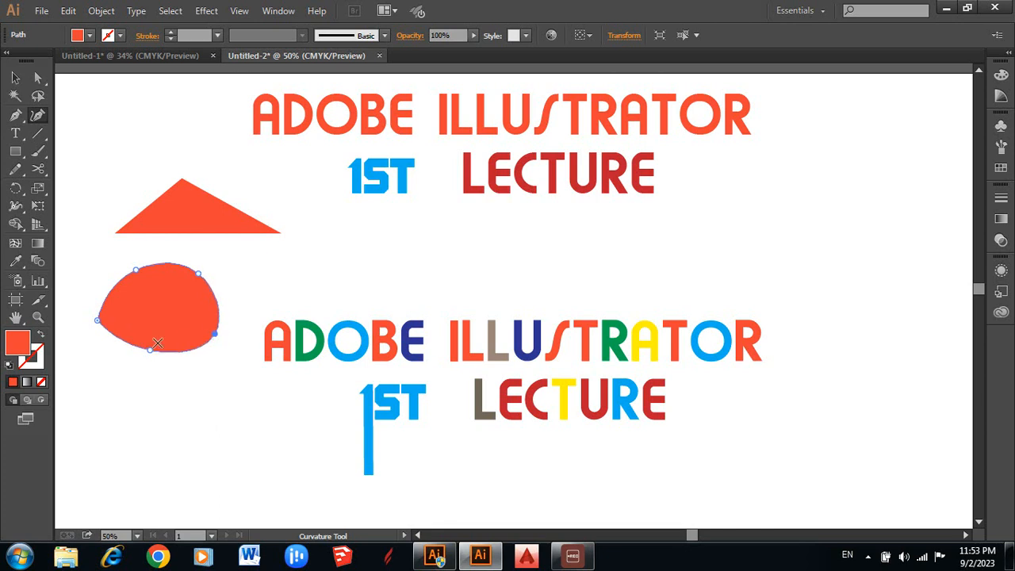
{"action": "double_click", "coordinate": [150, 350]}
{"action": "left_click", "coordinate": [15, 77]}
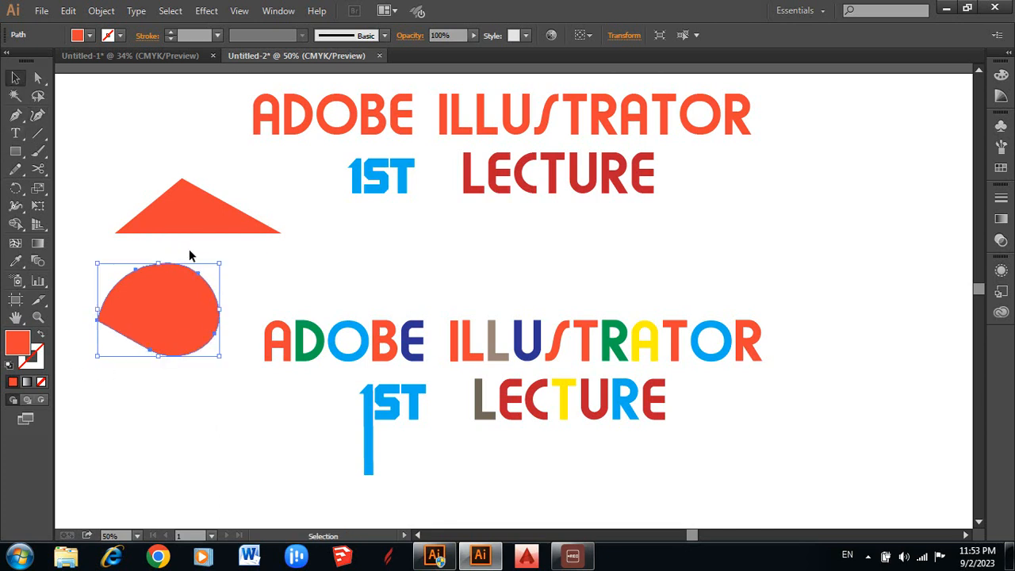
{"action": "left_click", "coordinate": [240, 299]}
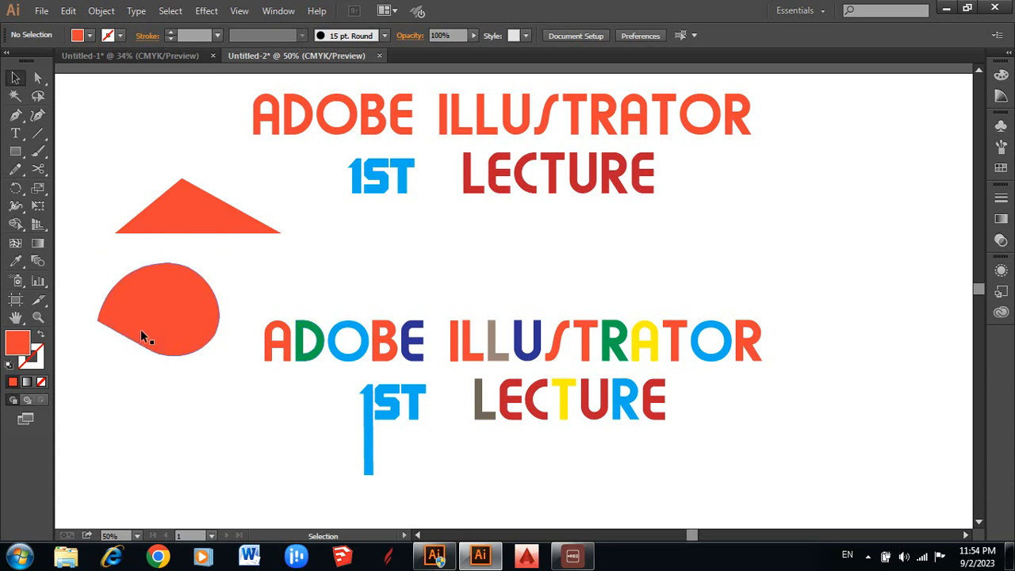
- Delete the rounded shape, draw a closed triangle with the Pen tool in its place below the wide triangle, and deselect it
{"action": "left_click", "coordinate": [170, 318]}
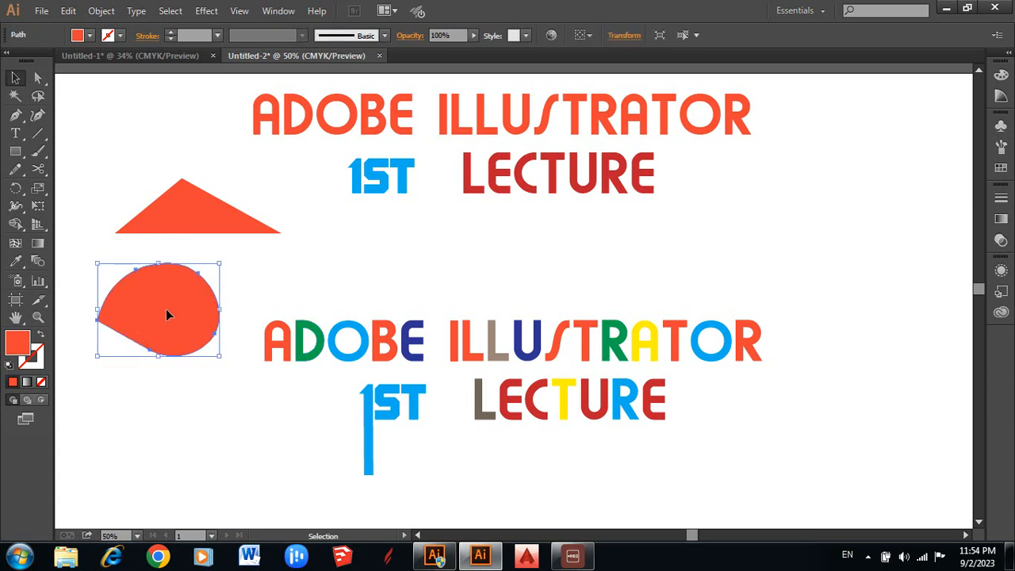
{"action": "key", "text": "Delete"}
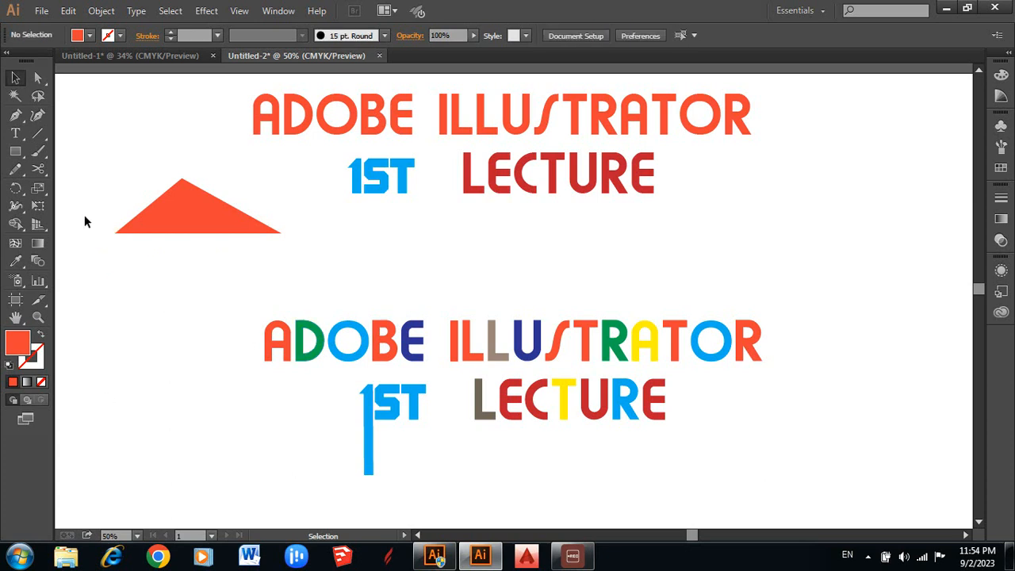
{"action": "left_click", "coordinate": [15, 116]}
{"action": "left_click", "coordinate": [141, 344]}
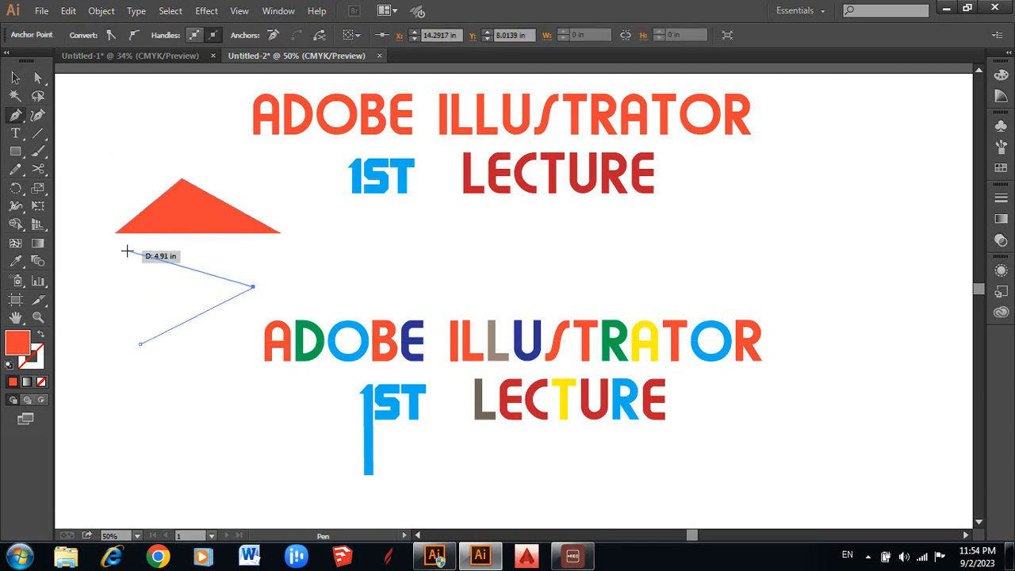
{"action": "left_click", "coordinate": [127, 252]}
{"action": "left_click", "coordinate": [140, 343]}
{"action": "left_click", "coordinate": [15, 77]}
{"action": "left_click", "coordinate": [265, 250]}
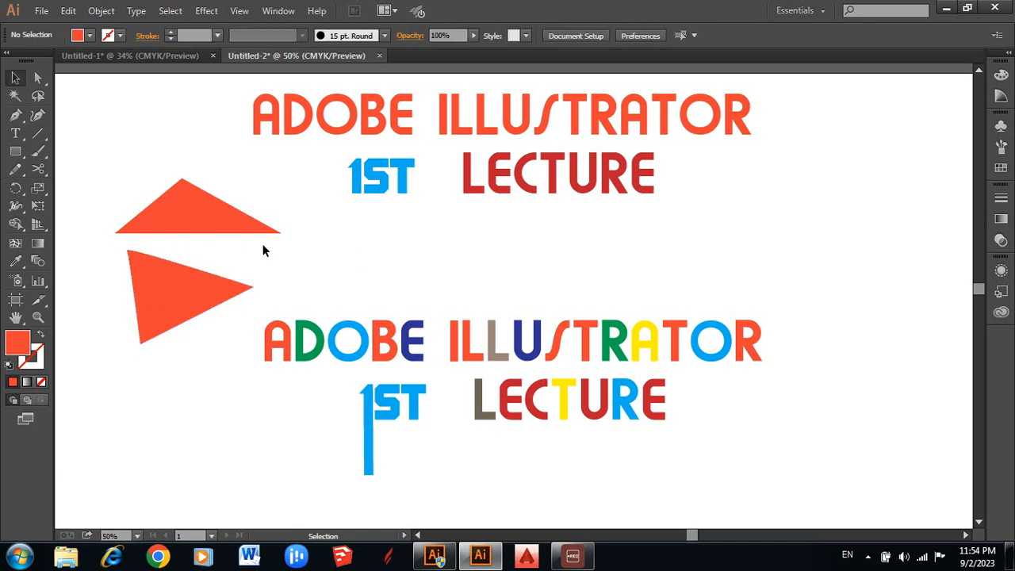
- Draw a closed, wavy, tapering shape with the Curvature tool across the empty area between the two texts, and deselect it
{"action": "left_click", "coordinate": [37, 115]}
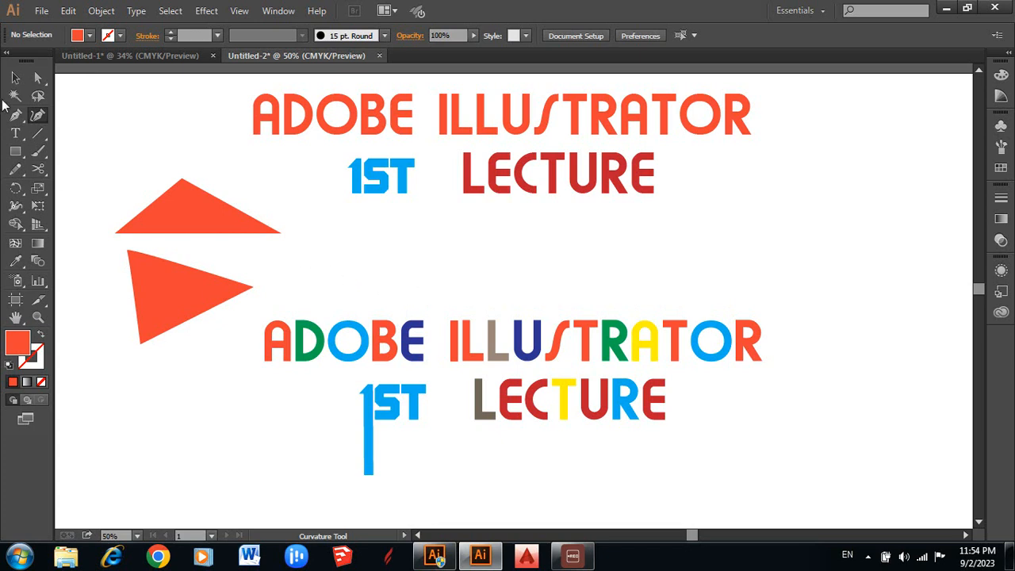
{"action": "left_click", "coordinate": [311, 270]}
{"action": "left_click", "coordinate": [365, 219]}
{"action": "left_click", "coordinate": [452, 209]}
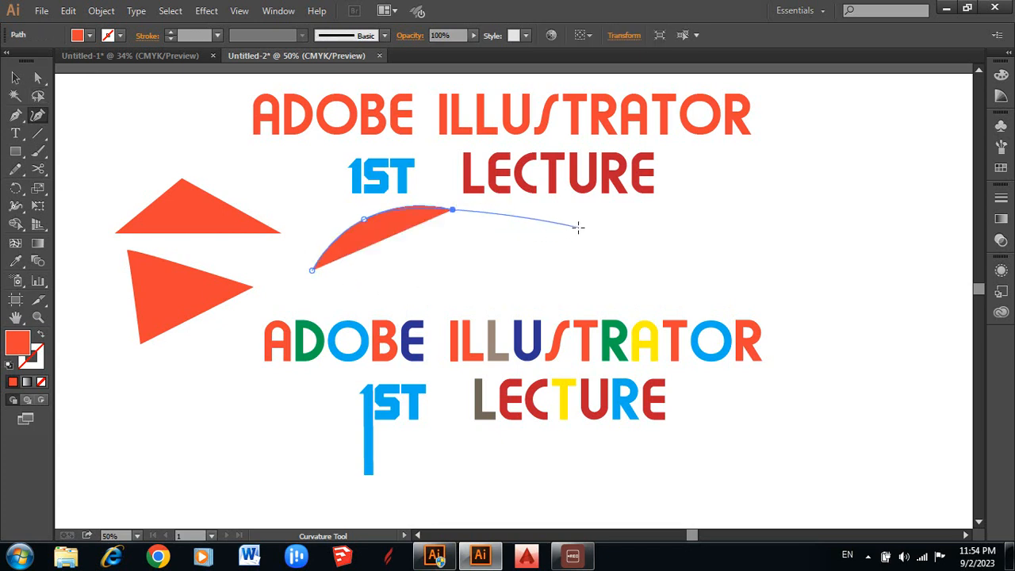
{"action": "left_click", "coordinate": [504, 242]}
{"action": "left_click", "coordinate": [640, 231]}
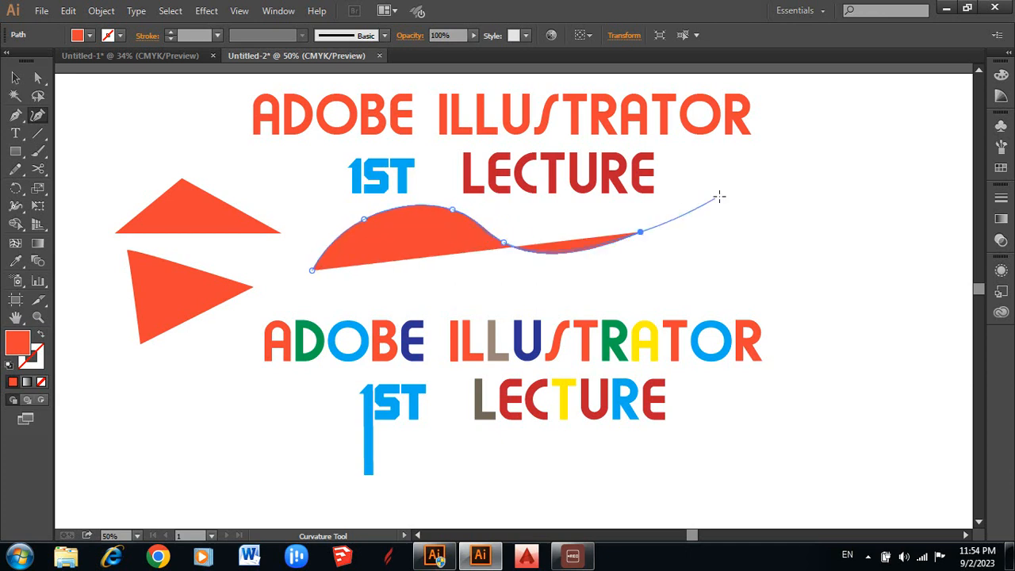
{"action": "left_click", "coordinate": [729, 179]}
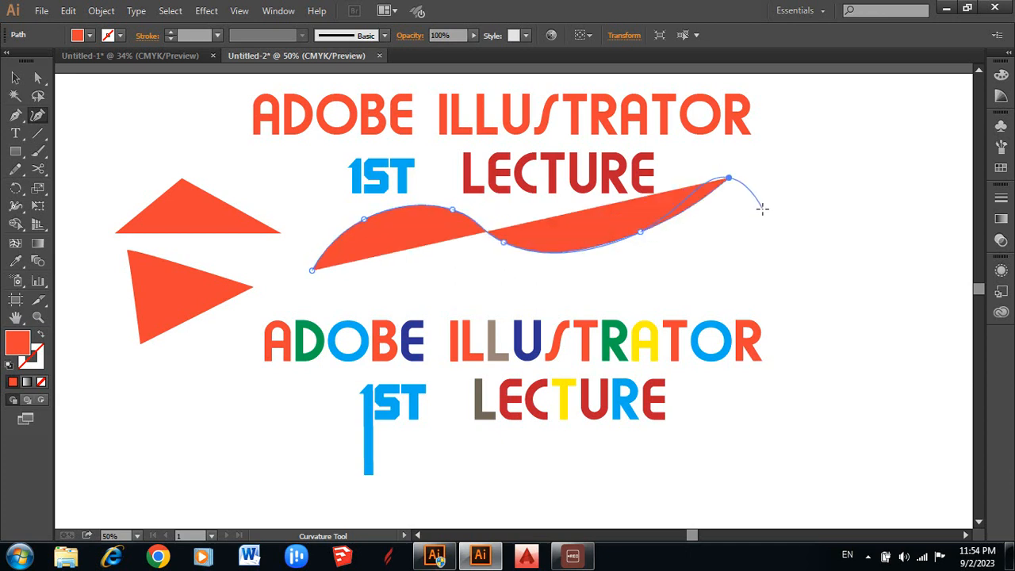
{"action": "left_click", "coordinate": [699, 234]}
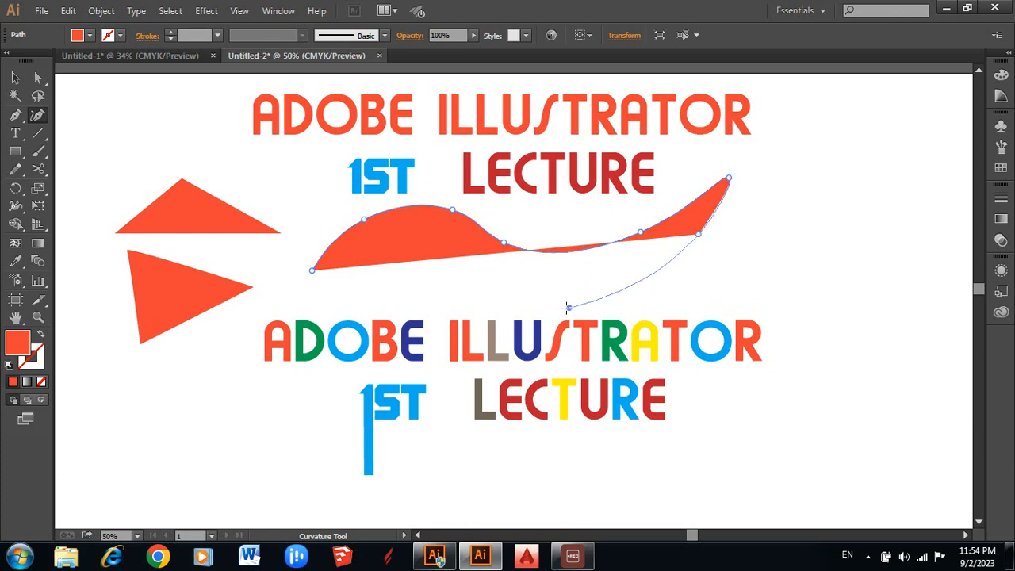
{"action": "left_click", "coordinate": [567, 308]}
{"action": "left_click", "coordinate": [430, 299]}
{"action": "left_click", "coordinate": [361, 274]}
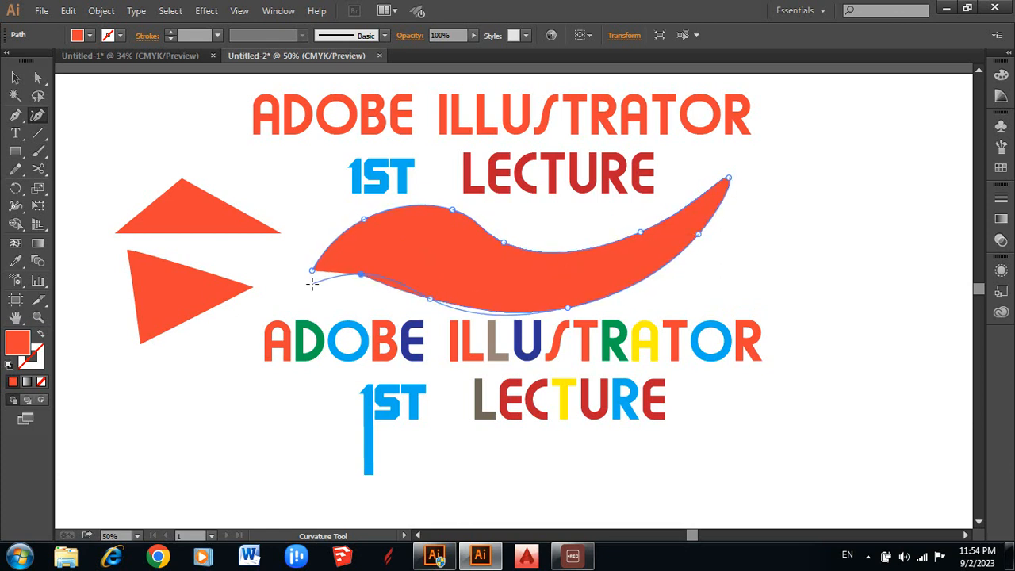
{"action": "left_click", "coordinate": [312, 271]}
{"action": "left_click", "coordinate": [13, 82]}
{"action": "left_click", "coordinate": [743, 275]}
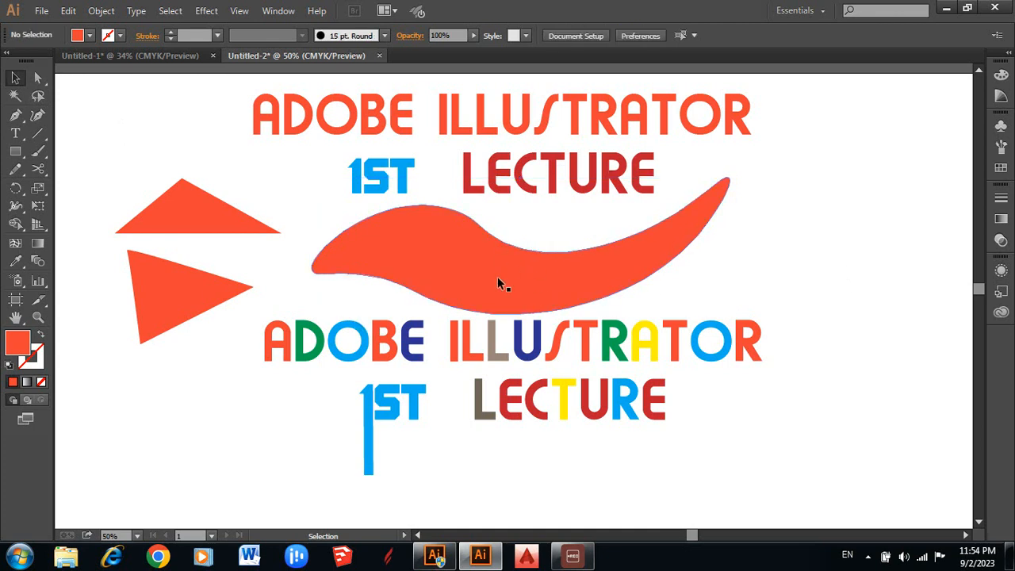
- Move the wavy shape slightly upward with the Selection tool, fill it with CMYK Cyan, and deselect it
{"action": "scroll", "coordinate": [560, 297], "scroll_direction": "down", "scroll_amount": 4}
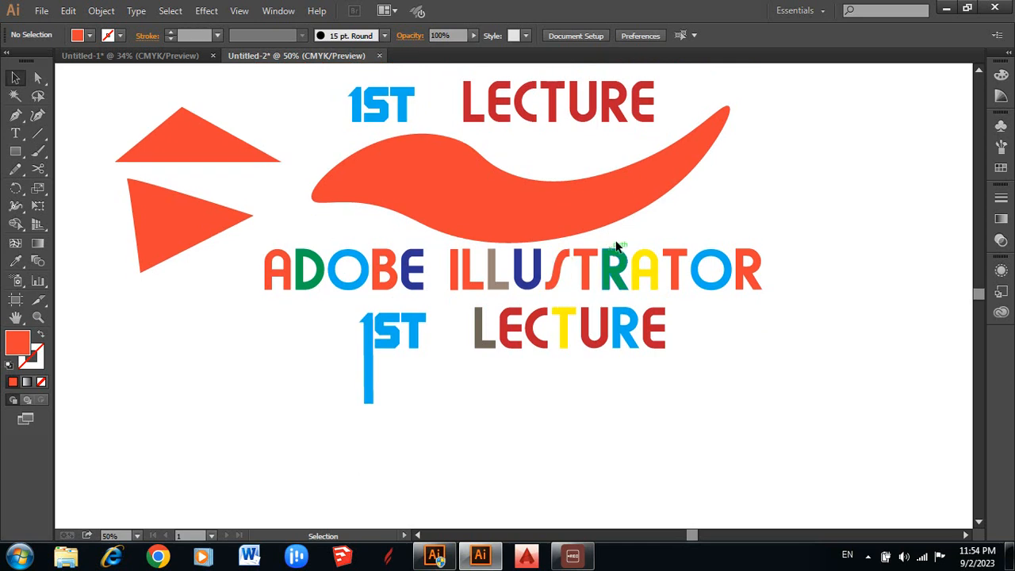
{"action": "scroll", "coordinate": [612, 247], "scroll_direction": "up", "scroll_amount": 3}
{"action": "left_click_drag", "start_coordinate": [594, 255], "coordinate": [585, 246]}
{"action": "mouse_move", "coordinate": [520, 257]}
{"action": "left_mouse_down"}
{"action": "mouse_move", "coordinate": [539, 253]}
{"action": "mouse_move", "coordinate": [533, 259]}
{"action": "left_mouse_up"}
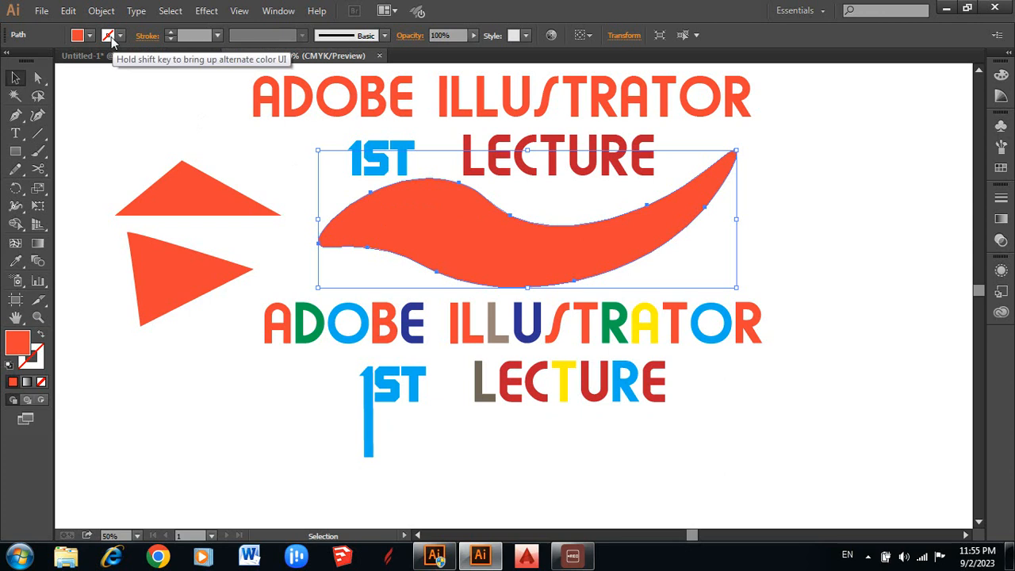
{"action": "left_click", "coordinate": [89, 35]}
{"action": "left_click", "coordinate": [82, 61]}
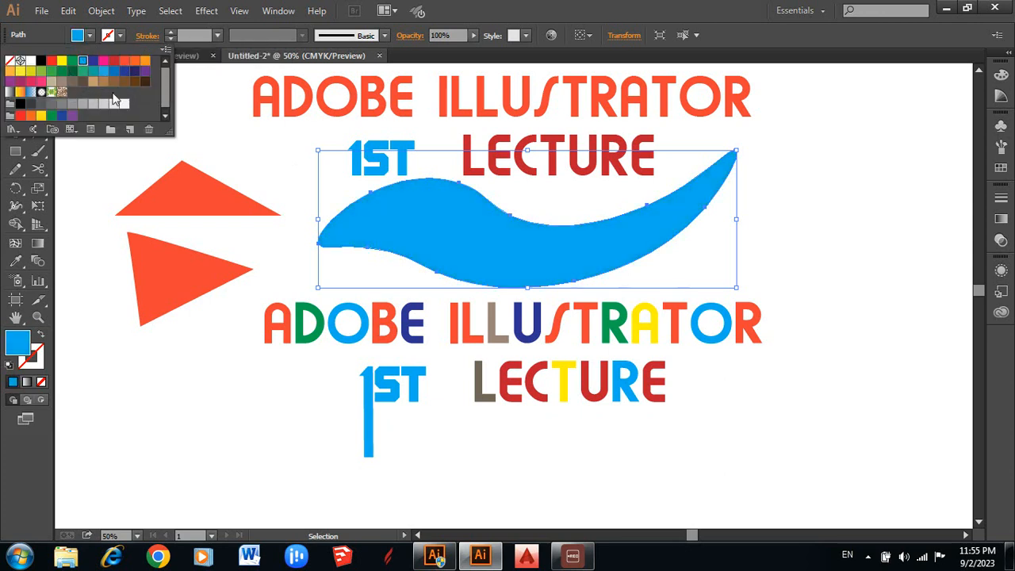
{"action": "left_click", "coordinate": [826, 232]}
- Fill the lower triangle with CMYK Cyan
{"action": "left_click", "coordinate": [163, 284]}
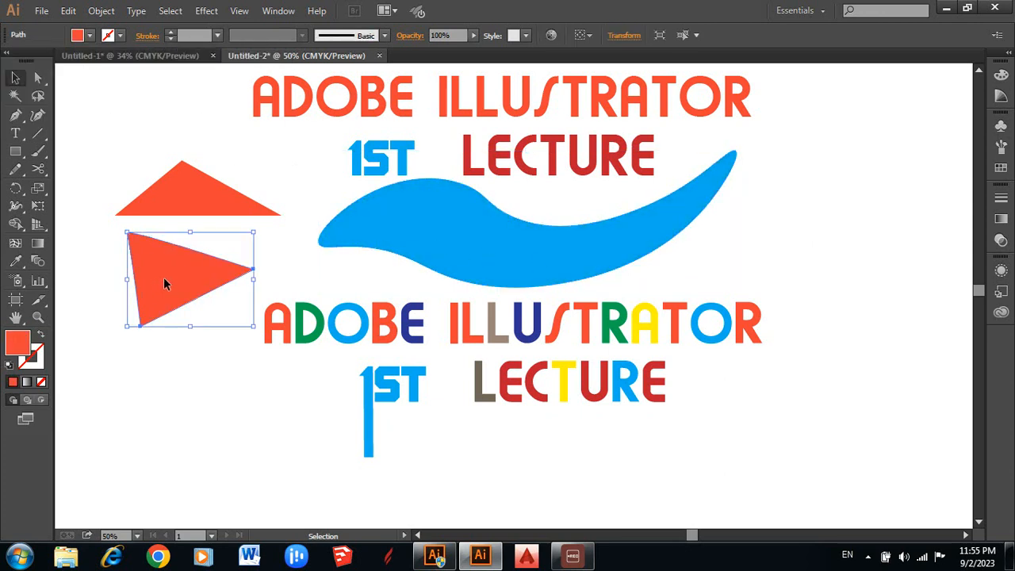
{"action": "left_click", "coordinate": [90, 35]}
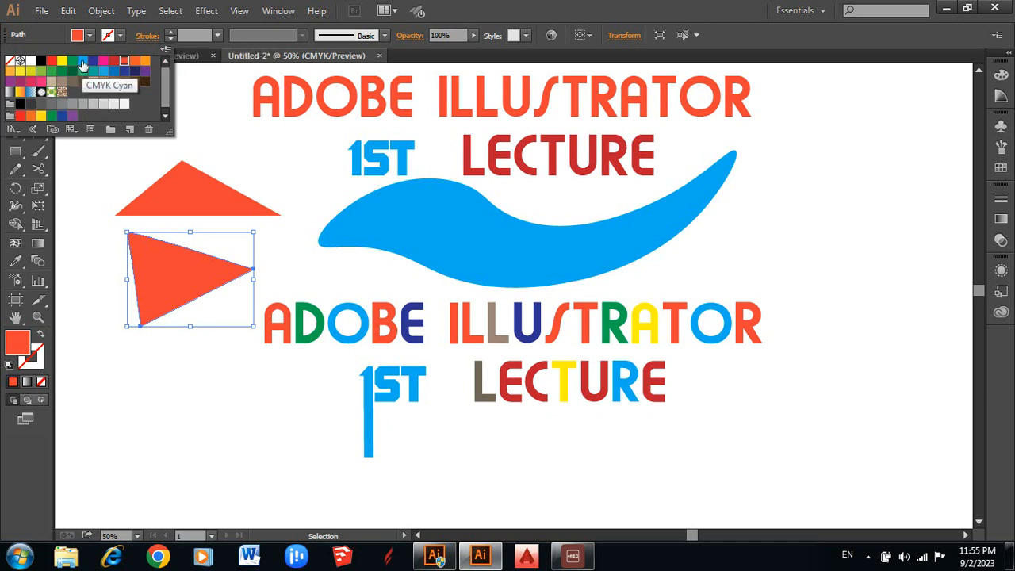
{"action": "left_click", "coordinate": [83, 64]}
{"action": "left_click", "coordinate": [222, 256]}
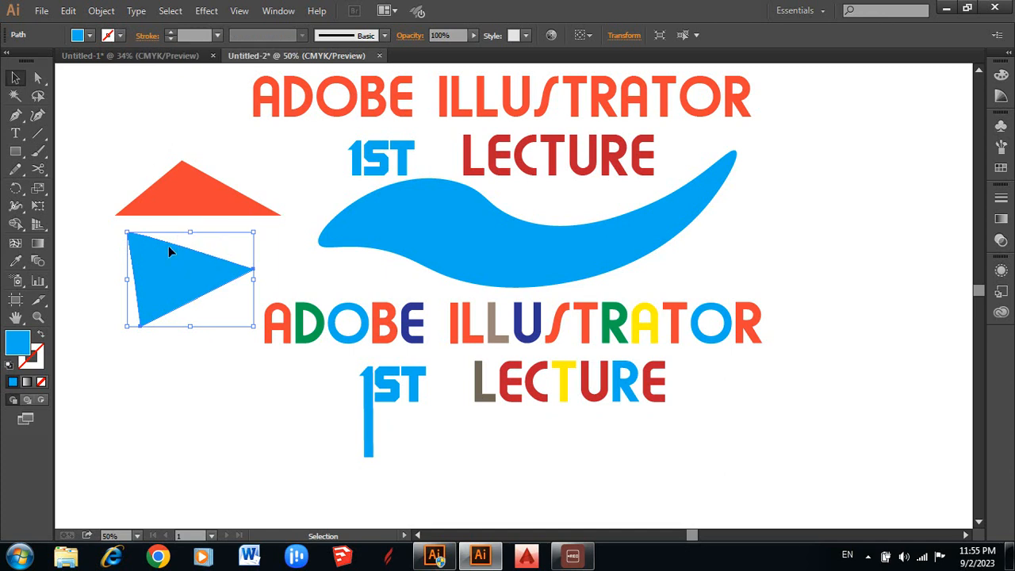
- Remove the lower triangle's fill, then locate the invisible path with a selection marquee and deselect it
{"action": "left_click", "coordinate": [79, 35]}
{"action": "left_click", "coordinate": [17, 62]}
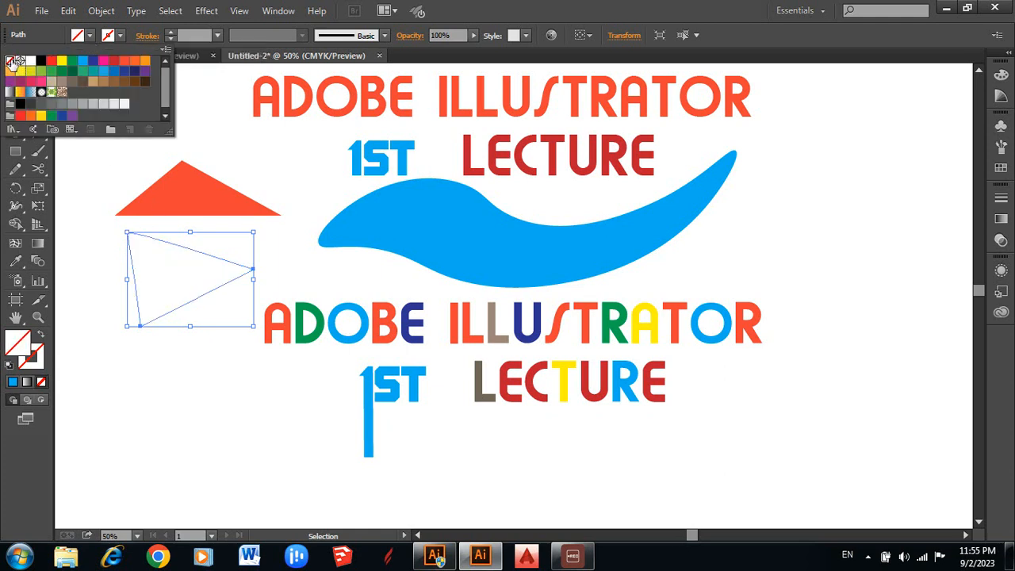
{"action": "left_click", "coordinate": [267, 256]}
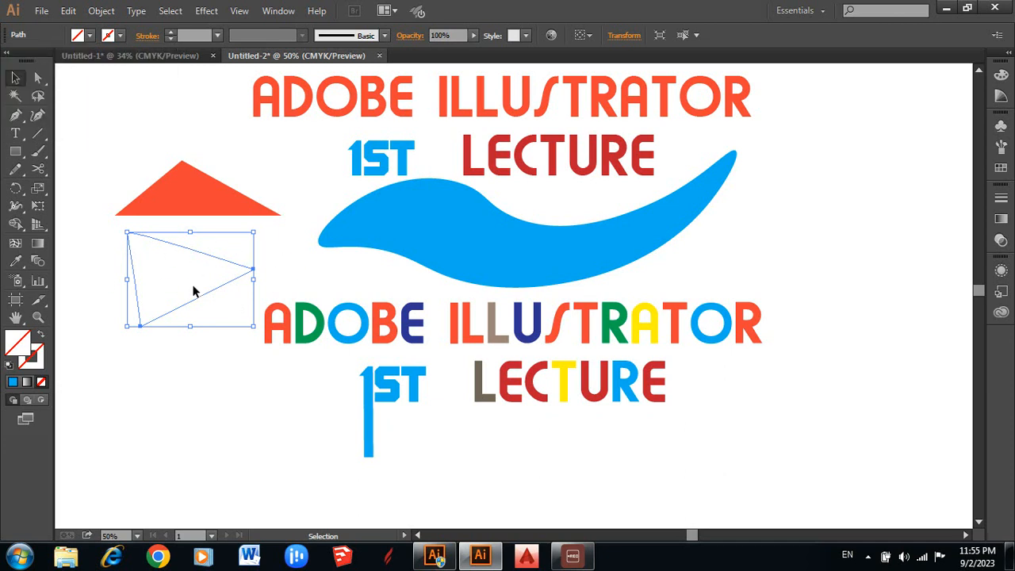
{"action": "left_click", "coordinate": [110, 367]}
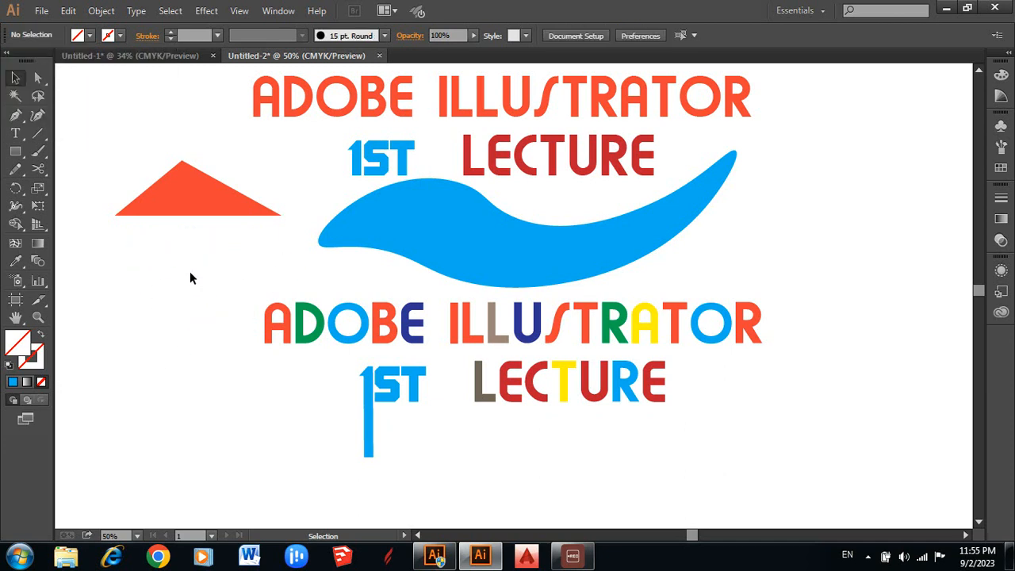
{"action": "left_click_drag", "start_coordinate": [227, 230], "coordinate": [170, 320]}
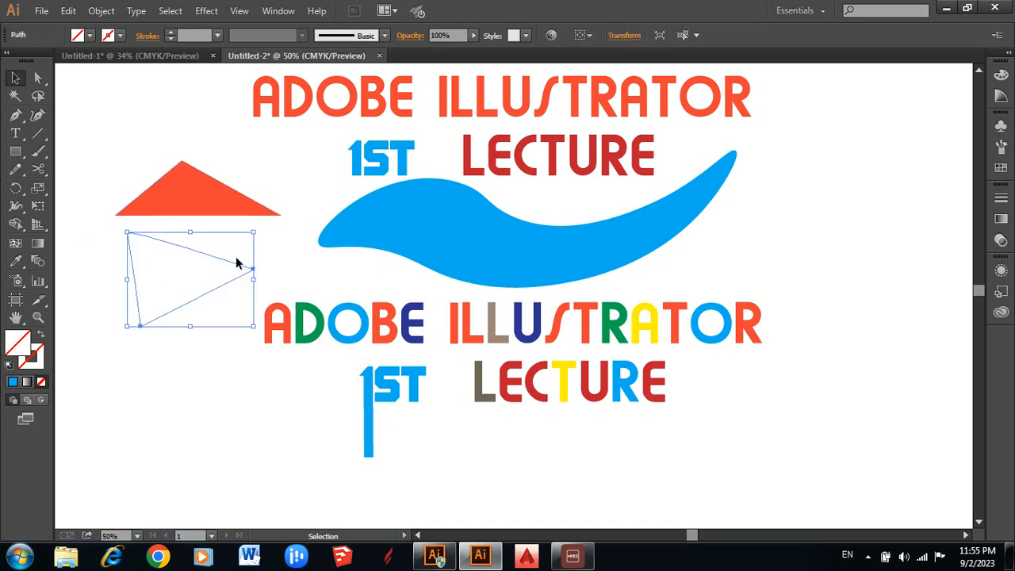
{"action": "left_click", "coordinate": [124, 378]}
- Select the unfilled lower triangle, give it a black stroke, and deselect it
{"action": "left_click_drag", "start_coordinate": [230, 243], "coordinate": [199, 356]}
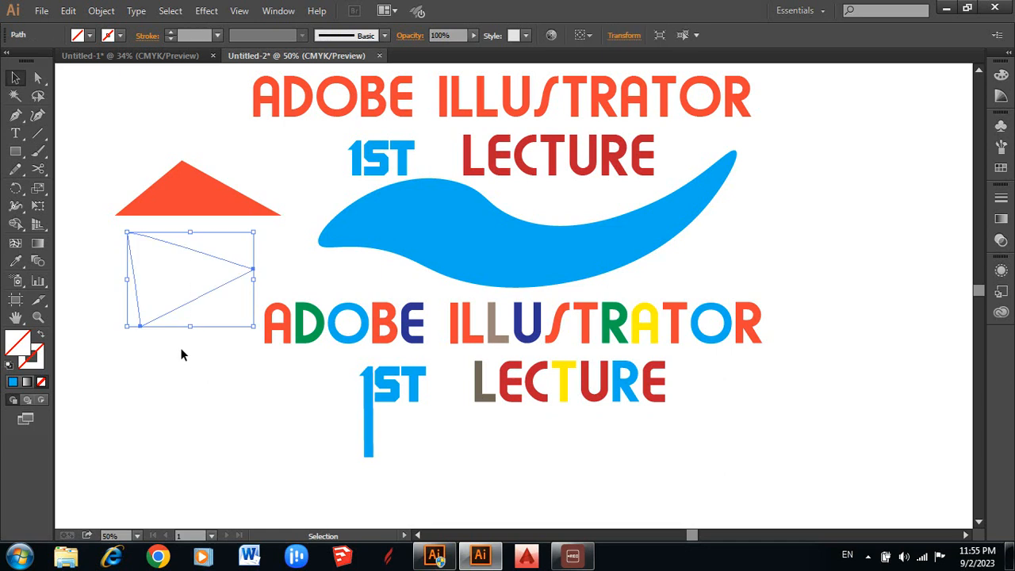
{"action": "left_click", "coordinate": [117, 37]}
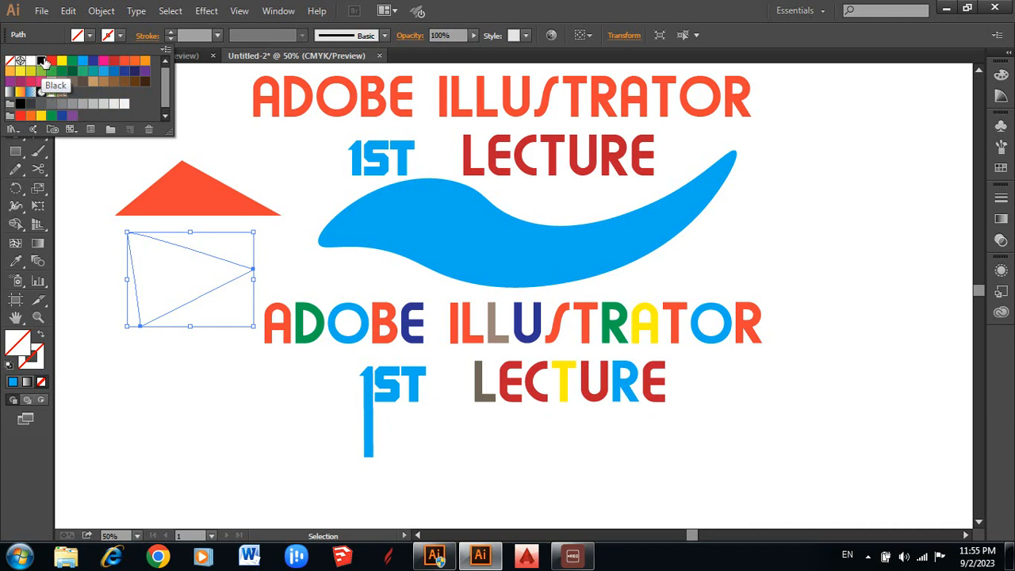
{"action": "left_click", "coordinate": [42, 61]}
{"action": "left_click", "coordinate": [243, 263]}
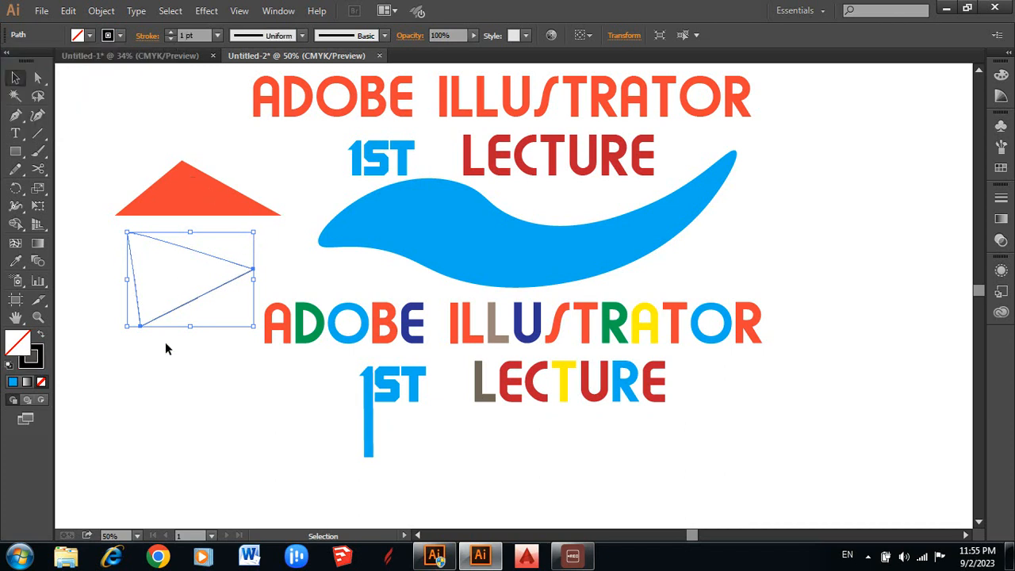
{"action": "left_click", "coordinate": [159, 371]}
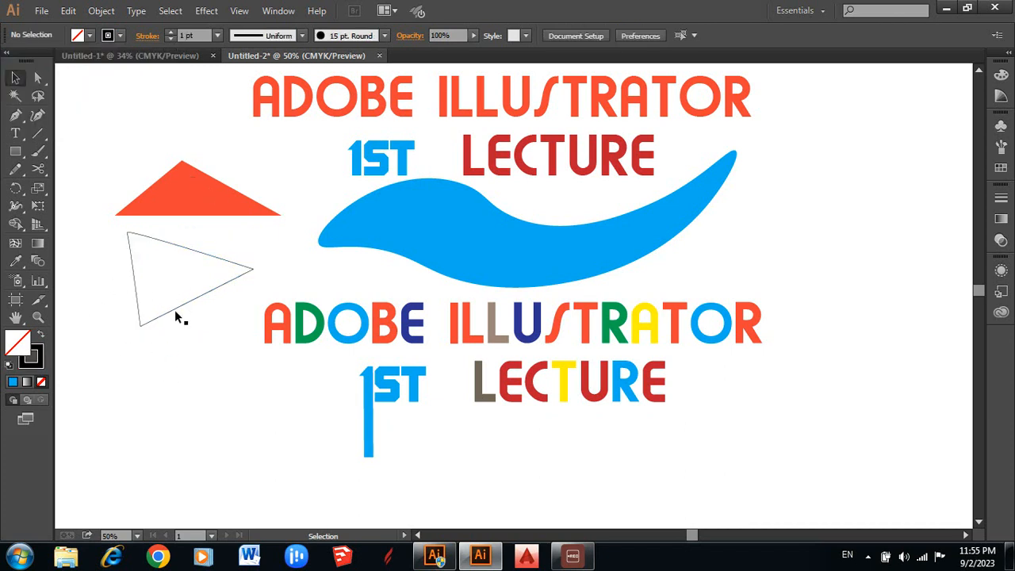
- Increase the lower triangle's stroke weight to 16 pt and deselect it
{"action": "left_click", "coordinate": [170, 32]}
{"action": "left_click", "coordinate": [171, 33]}
{"action": "left_click", "coordinate": [171, 33]}
{"action": "left_click", "coordinate": [171, 33]}
{"action": "left_click", "coordinate": [172, 33]}
{"action": "left_click", "coordinate": [171, 32]}
{"action": "left_click", "coordinate": [171, 33]}
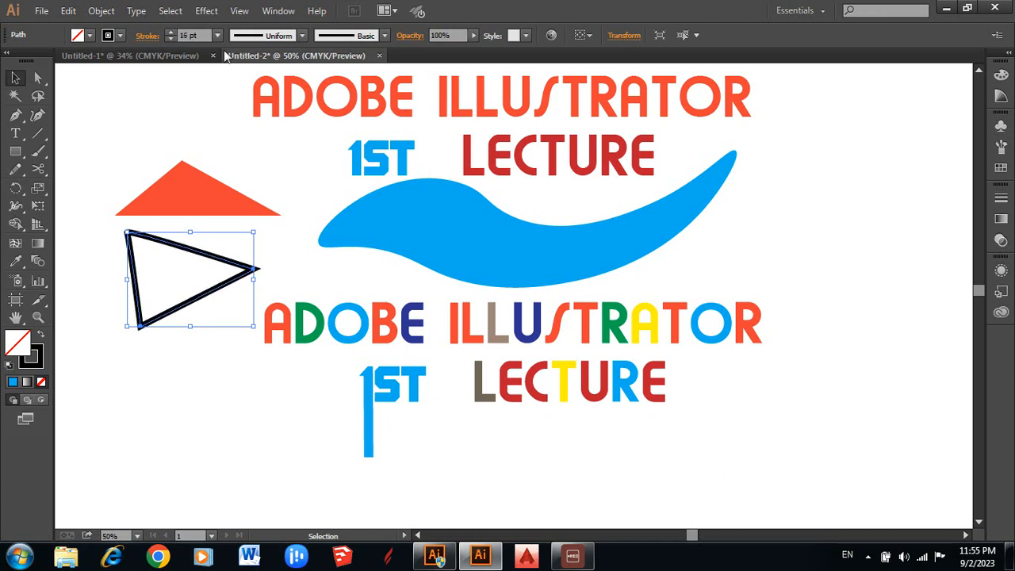
{"action": "left_click", "coordinate": [201, 274]}
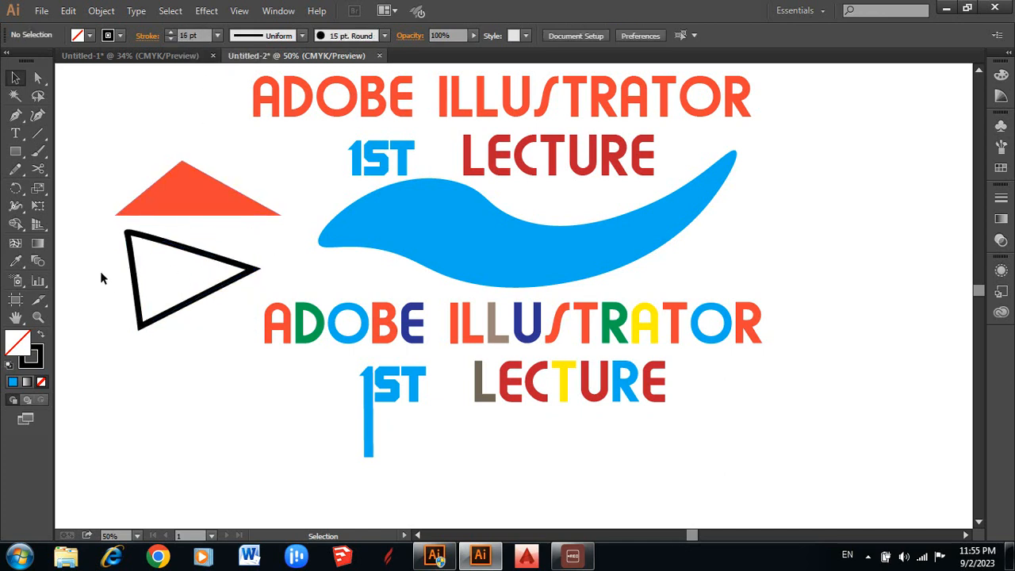
- Try yellow, orange and pink fills on the black-outlined triangle, settle on light green, and deselect it
{"action": "left_click", "coordinate": [170, 245]}
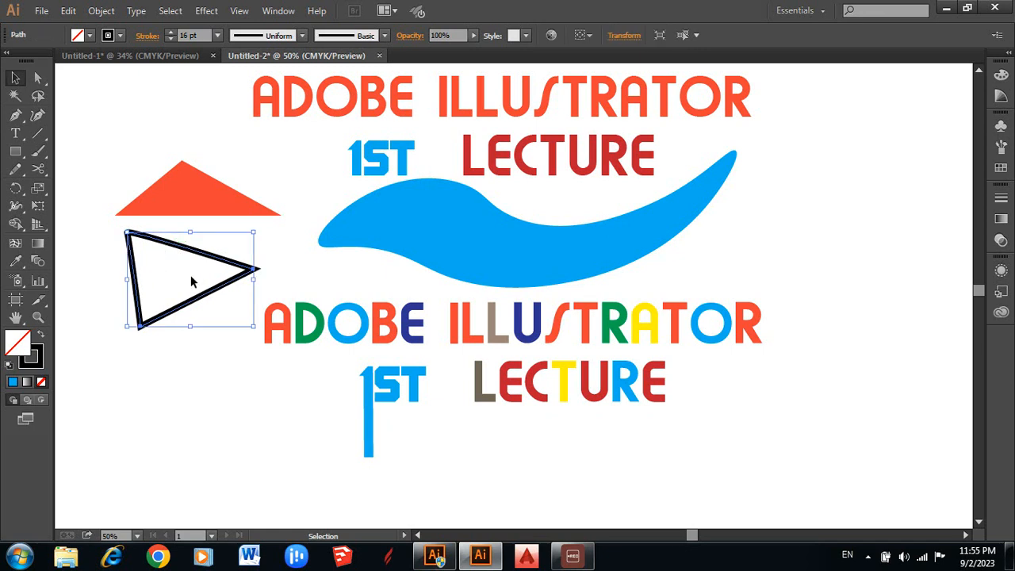
{"action": "left_click", "coordinate": [90, 36]}
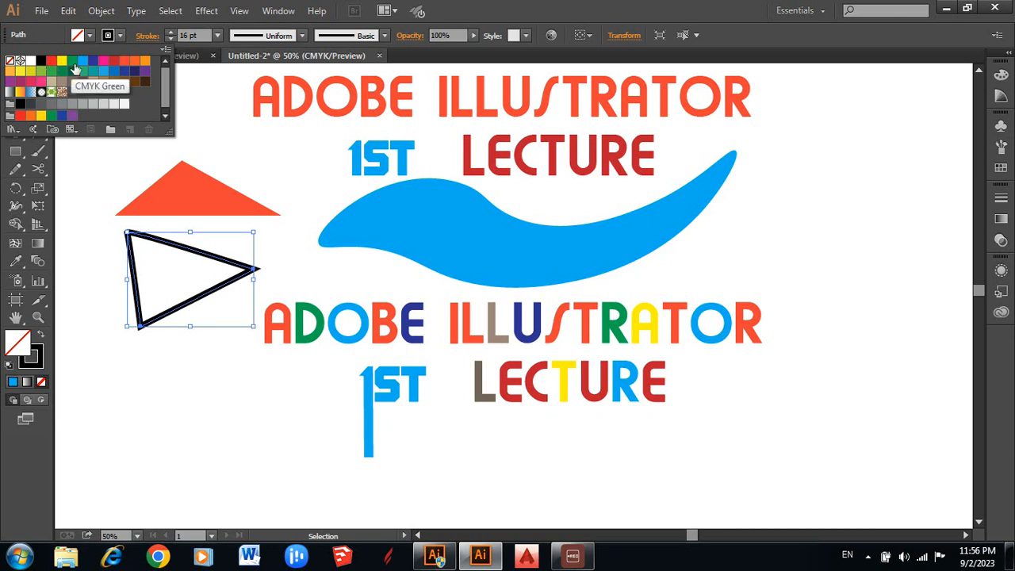
{"action": "left_click", "coordinate": [63, 62]}
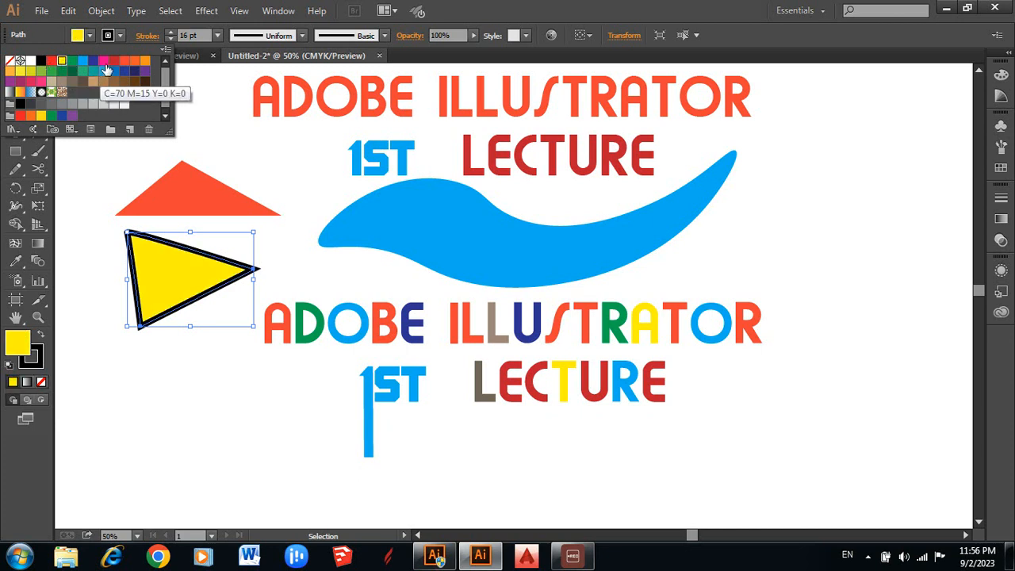
{"action": "left_click", "coordinate": [103, 61]}
{"action": "left_click", "coordinate": [138, 69]}
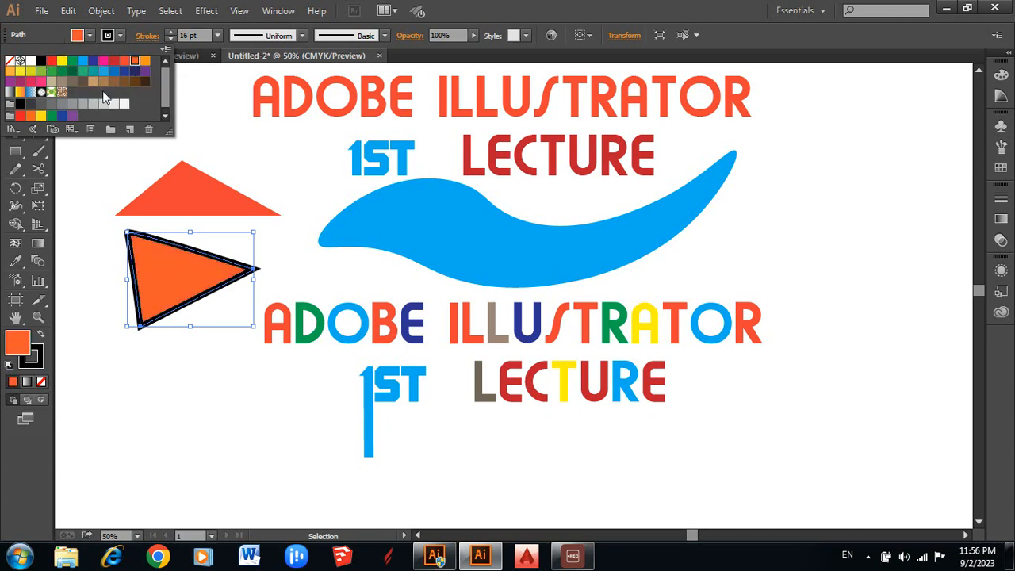
{"action": "left_click", "coordinate": [82, 81]}
{"action": "left_click", "coordinate": [42, 83]}
{"action": "left_click", "coordinate": [31, 81]}
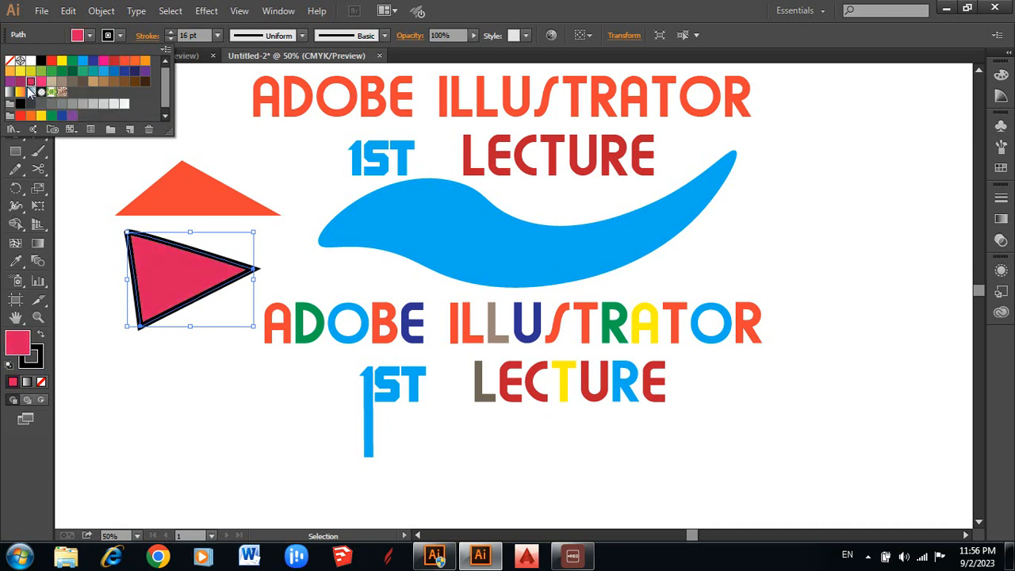
{"action": "left_click", "coordinate": [42, 82]}
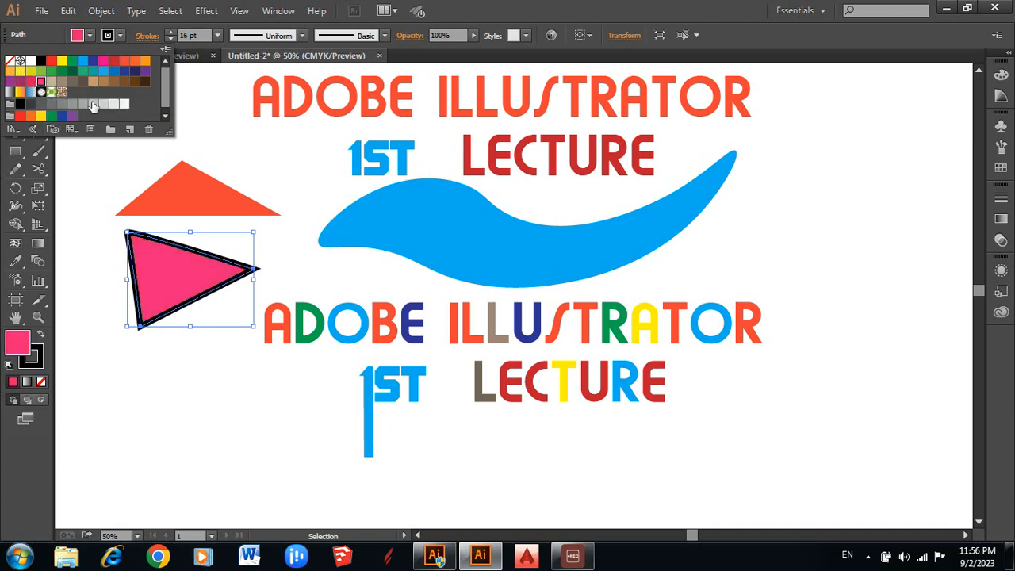
{"action": "left_click", "coordinate": [41, 70]}
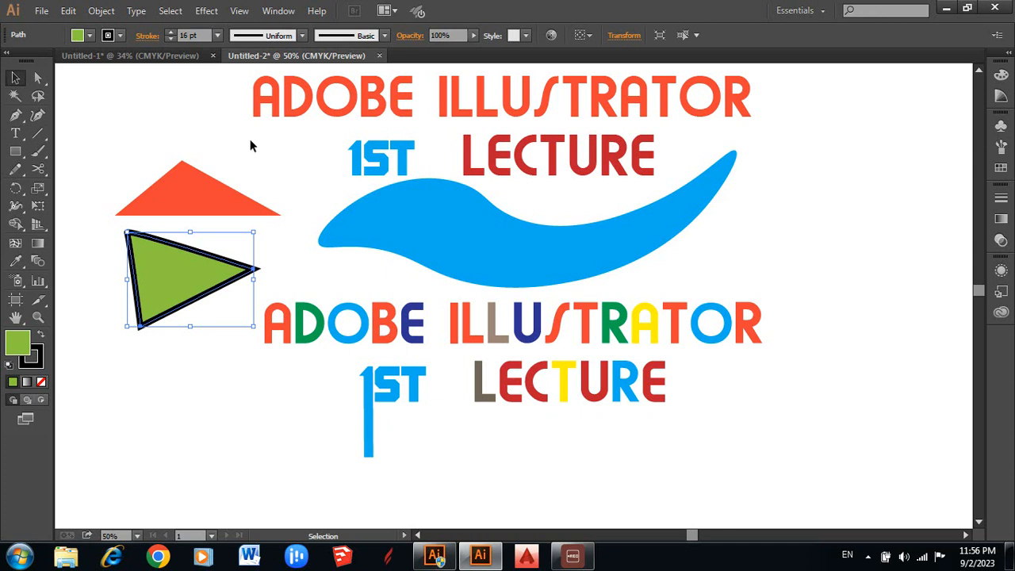
{"action": "left_click", "coordinate": [286, 186]}
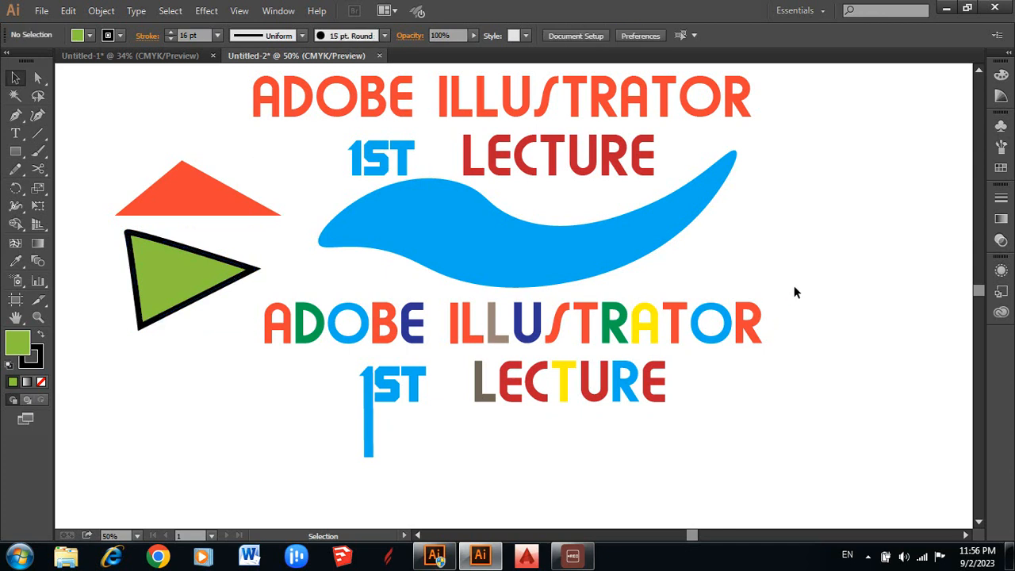
{"action": "scroll", "coordinate": [548, 361], "scroll_direction": "down", "scroll_amount": 1}
{"action": "scroll", "coordinate": [500, 374], "scroll_direction": "up", "scroll_amount": 3}
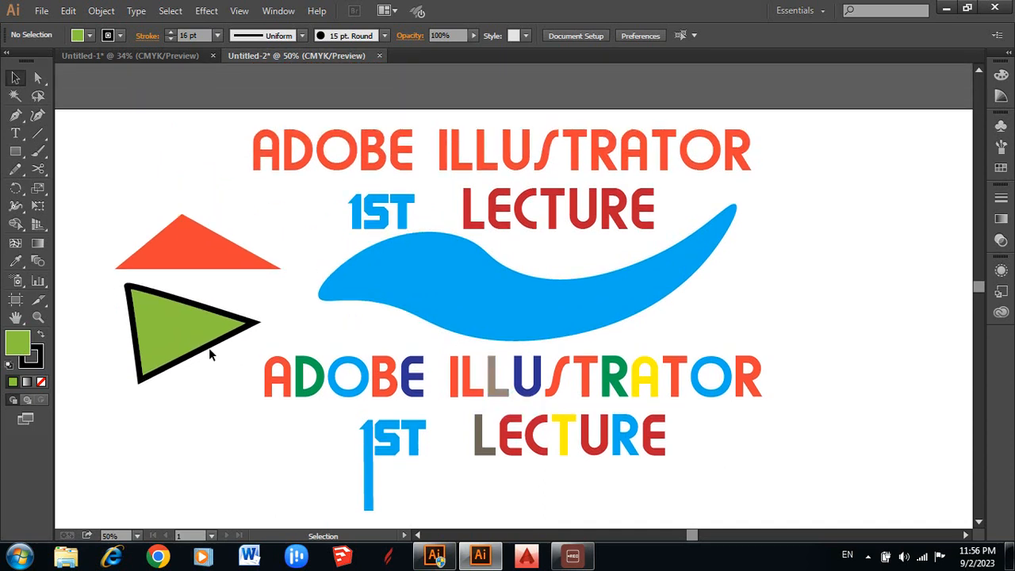